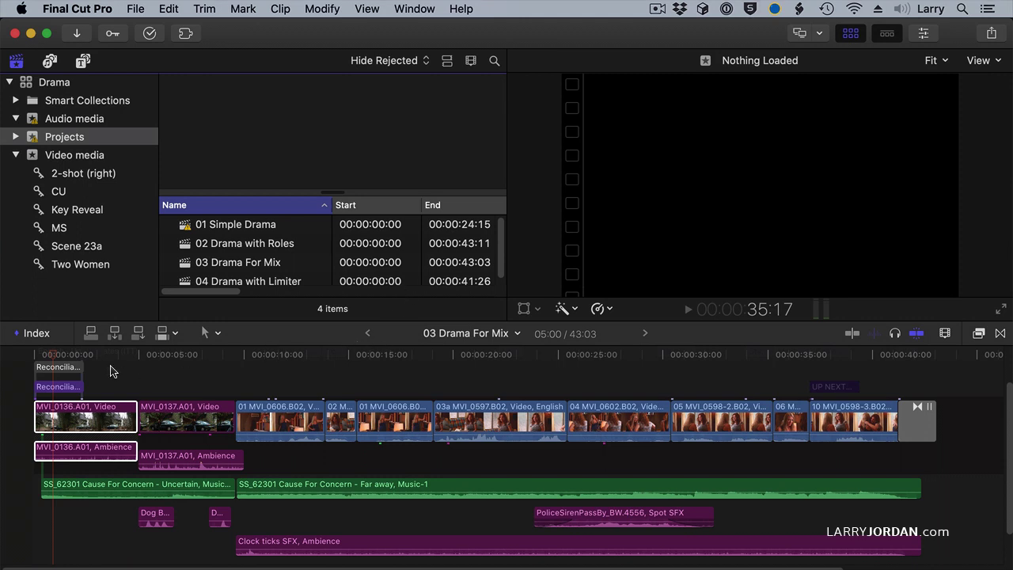
- Review the 03 Drama For Mix timeline from start to end by scrubbing and playing
{"action": "left_click", "coordinate": [53, 356]}
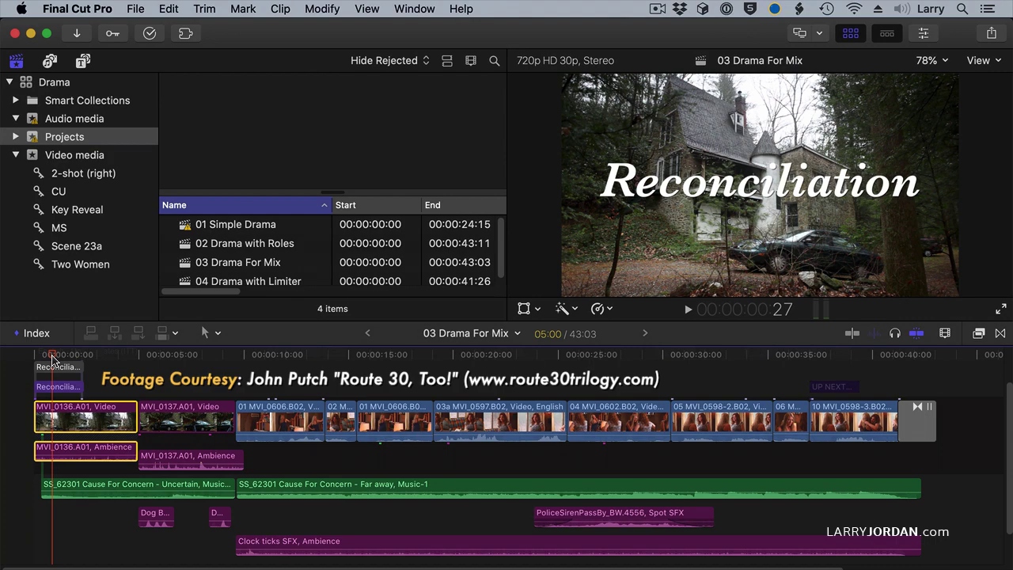
{"action": "left_click_drag", "start_coordinate": [52, 358], "coordinate": [879, 369]}
{"action": "key", "text": "space"}
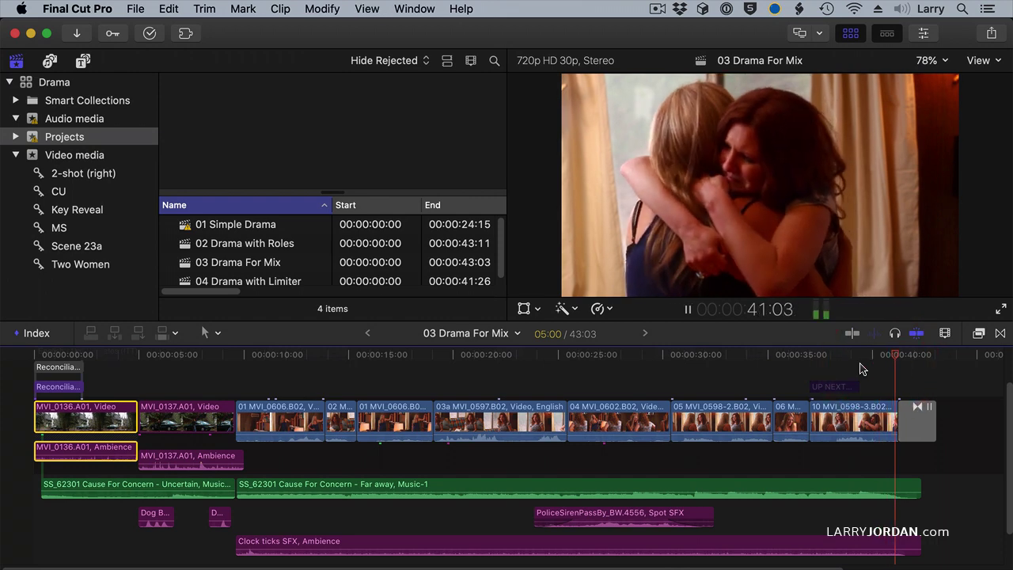
{"action": "key", "text": "space"}
{"action": "left_click", "coordinate": [53, 357]}
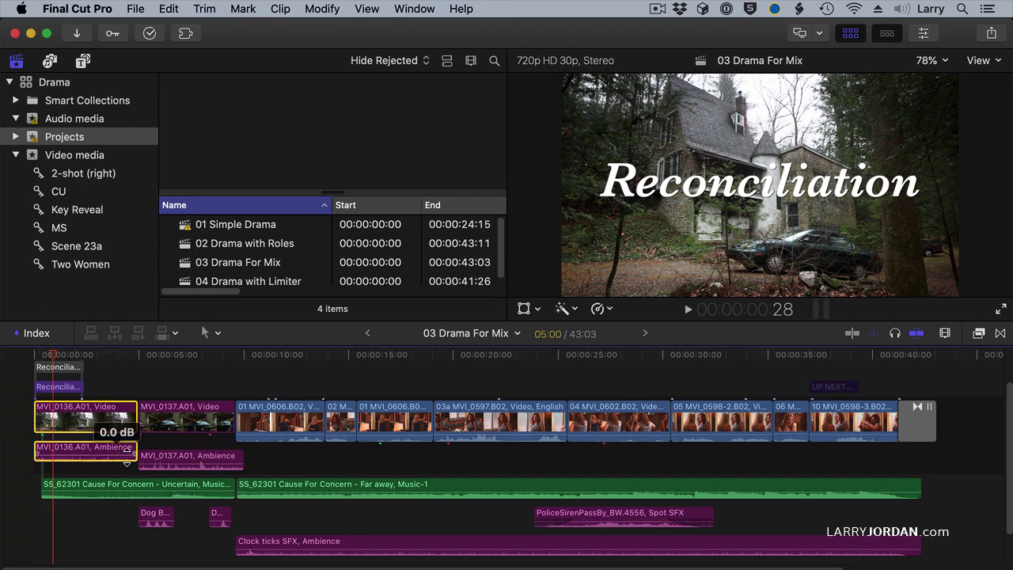
- Turn the PoliceSirenPassBy clip's volume down to about -5 dB near the 5:00 edit
{"action": "left_click", "coordinate": [175, 356]}
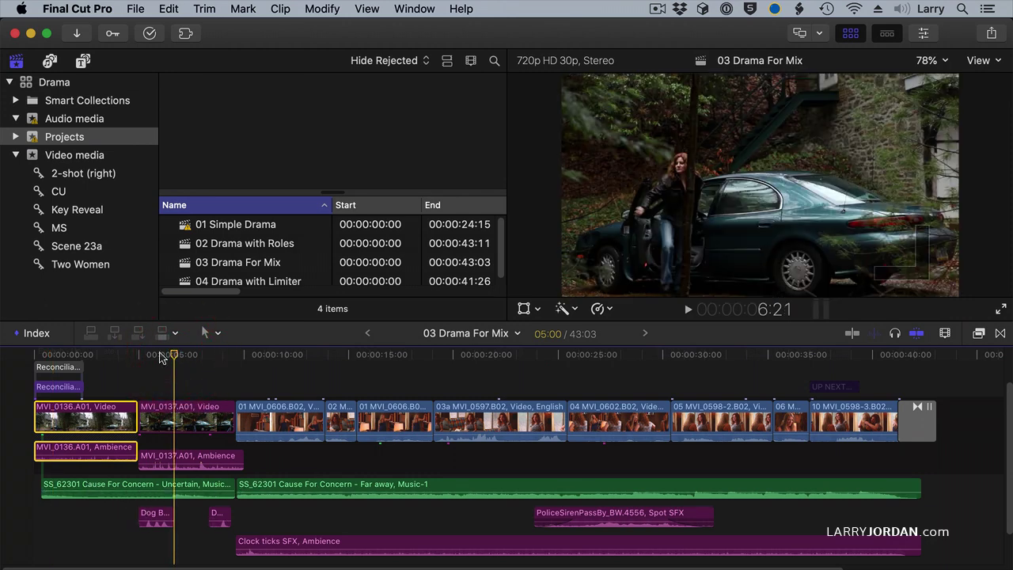
{"action": "left_click", "coordinate": [147, 358]}
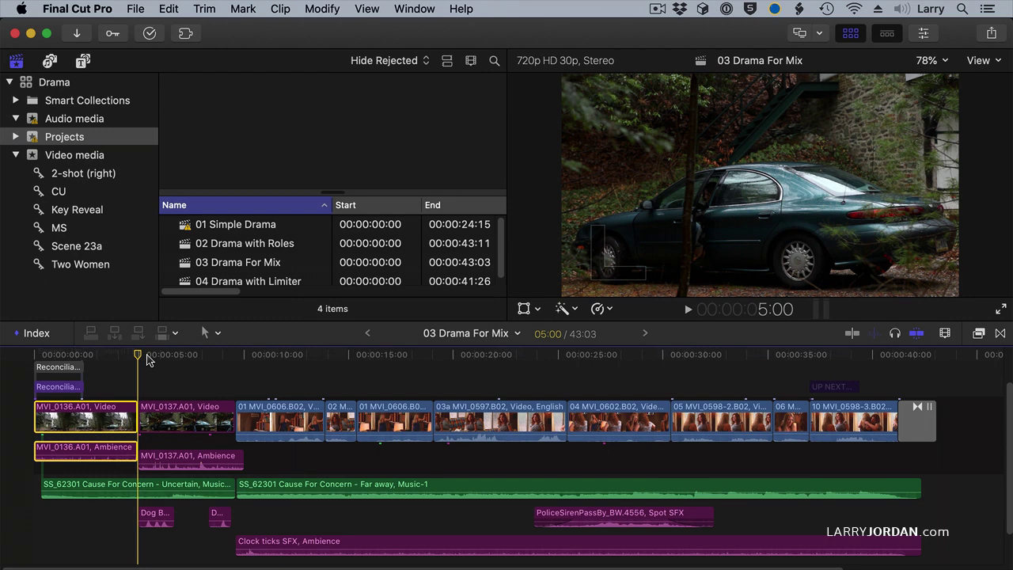
{"action": "left_click_drag", "start_coordinate": [599, 524], "coordinate": [615, 518]}
- Export the project as 03 Drama For Mix.fcpxml to the Desktop and hide Final Cut Pro
{"action": "left_click", "coordinate": [194, 388]}
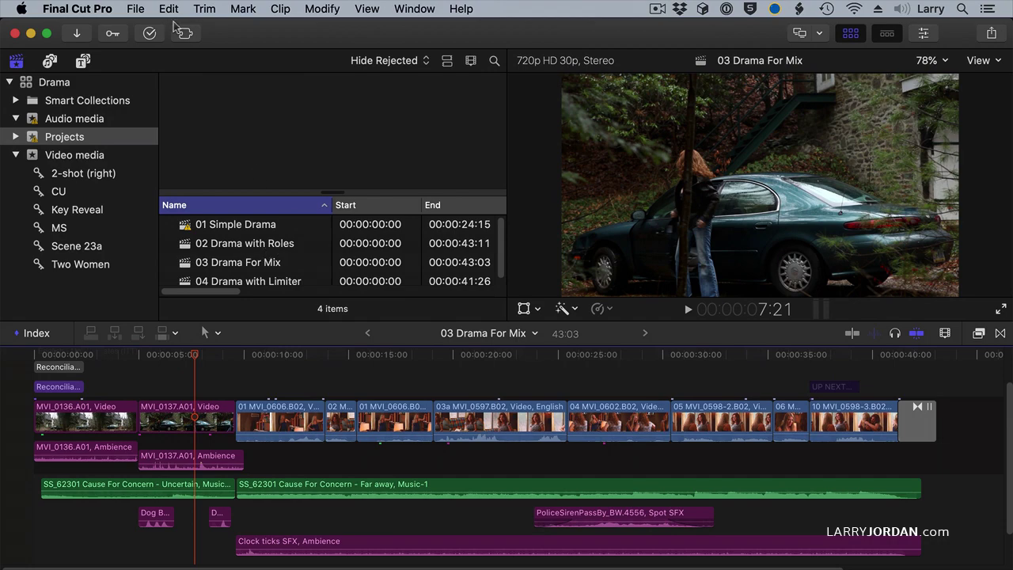
{"action": "left_click", "coordinate": [135, 9]}
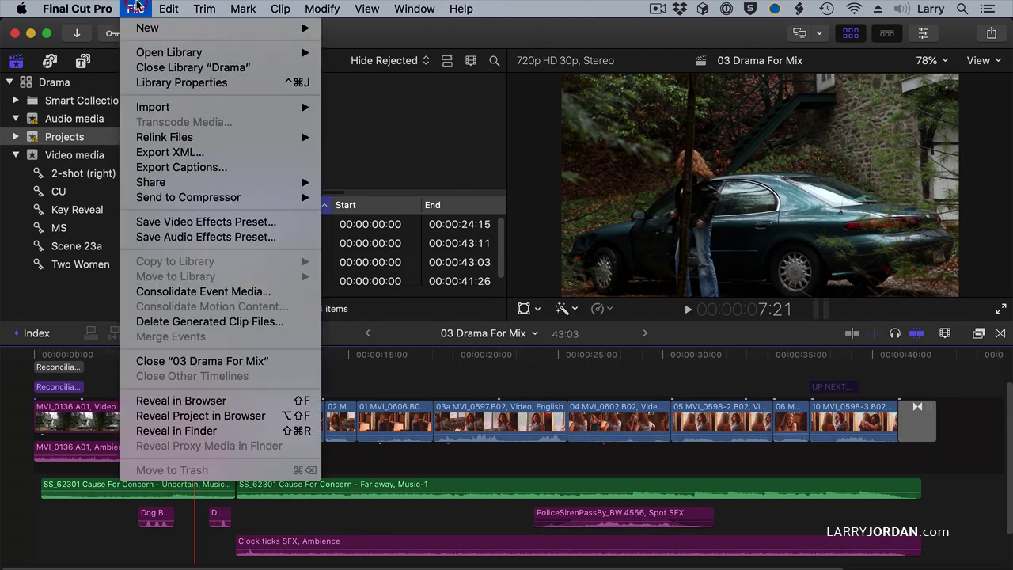
{"action": "left_click", "coordinate": [163, 152]}
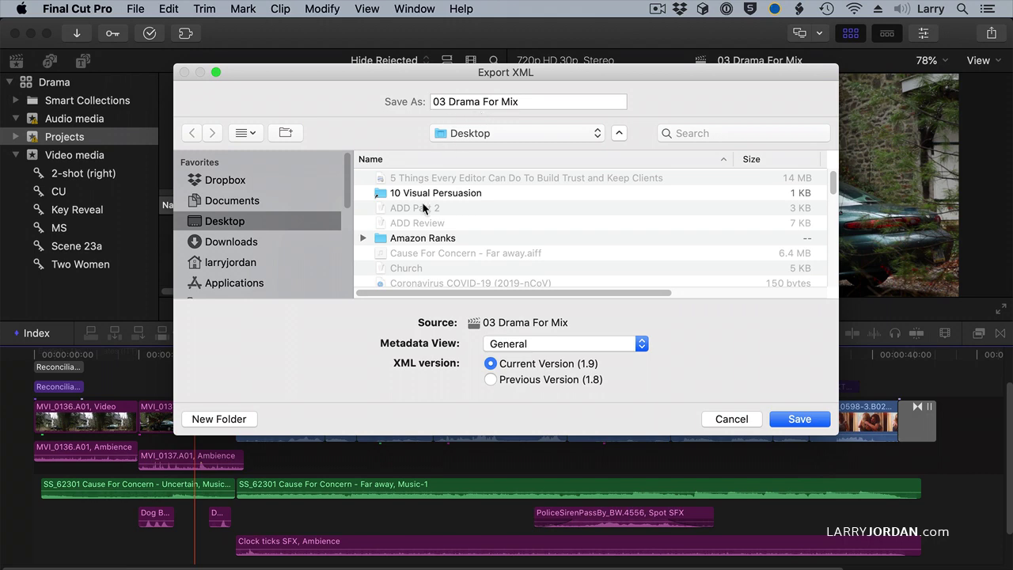
{"action": "left_click", "coordinate": [811, 420]}
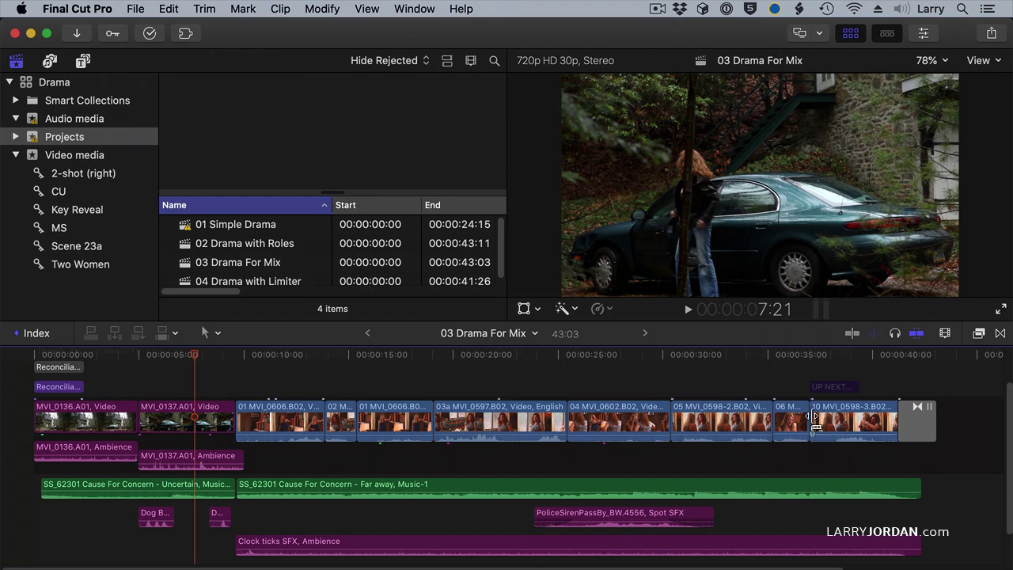
{"action": "key", "text": "super+h"}
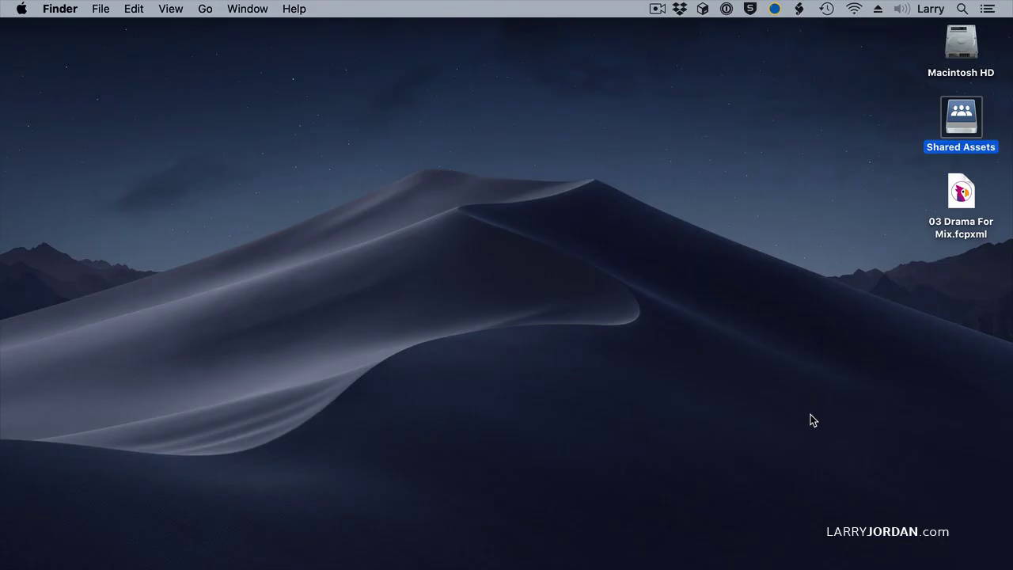
- Send 03 Drama For Mix.fcpxml to XtoCC with all video roles excluded
{"action": "left_click", "coordinate": [965, 196]}
{"action": "left_click_drag", "start_coordinate": [964, 198], "coordinate": [689, 559]}
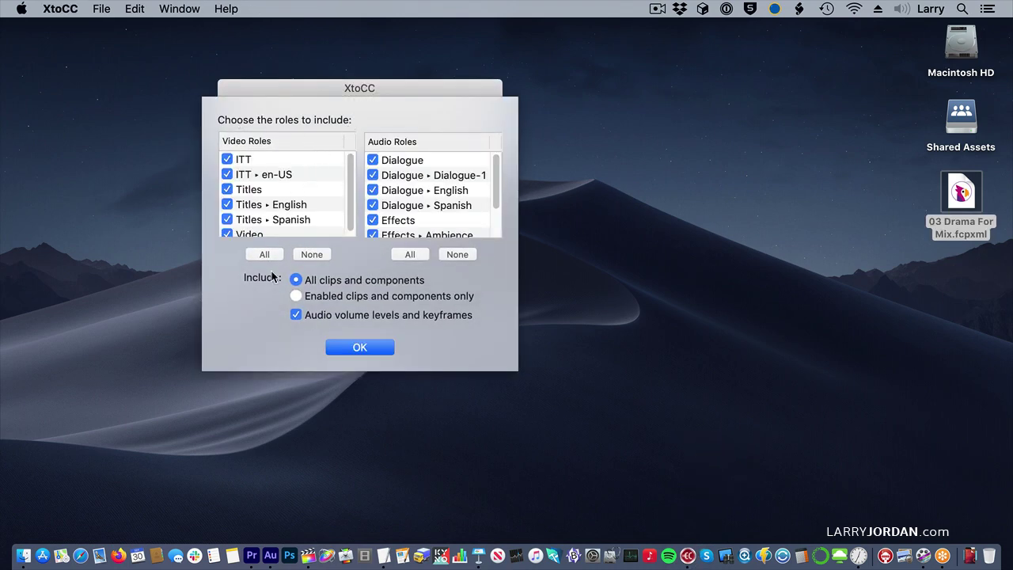
{"action": "left_click", "coordinate": [312, 255]}
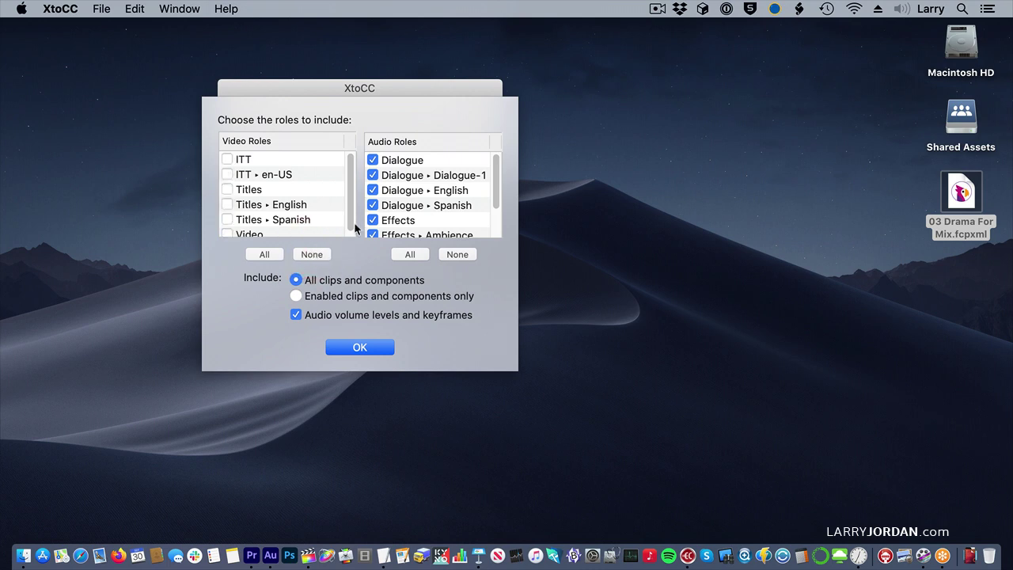
{"action": "left_click", "coordinate": [360, 347]}
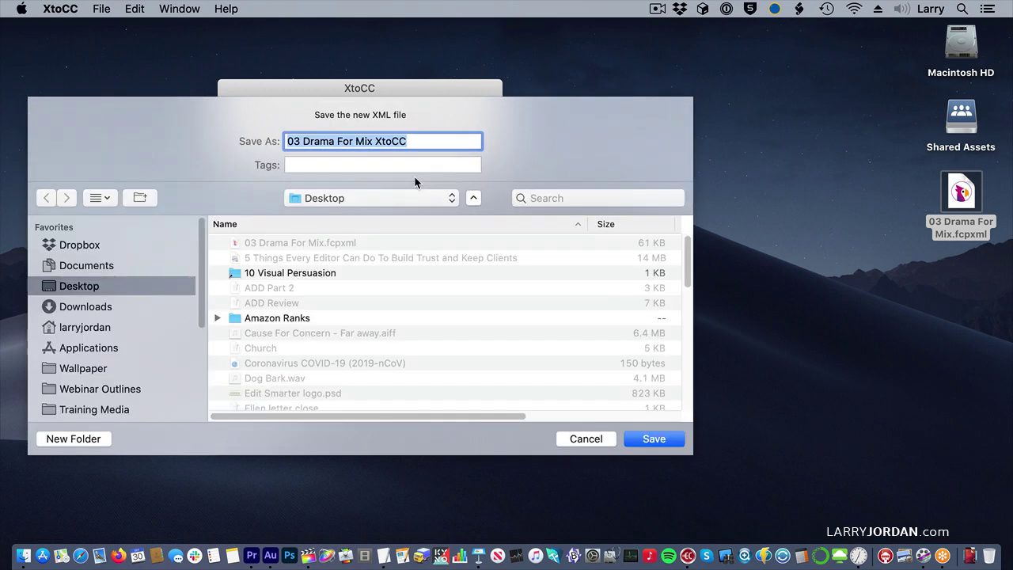
- Save the converted XML on the Desktop as '03 Drama For Mix'
{"action": "left_click", "coordinate": [422, 141]}
{"action": "key", "text": "BackSpace"}
{"action": "key", "text": "BackSpace"}
{"action": "key", "text": "BackSpace"}
{"action": "key", "text": "BackSpace"}
{"action": "key", "text": "BackSpace"}
{"action": "key", "text": "BackSpace"}
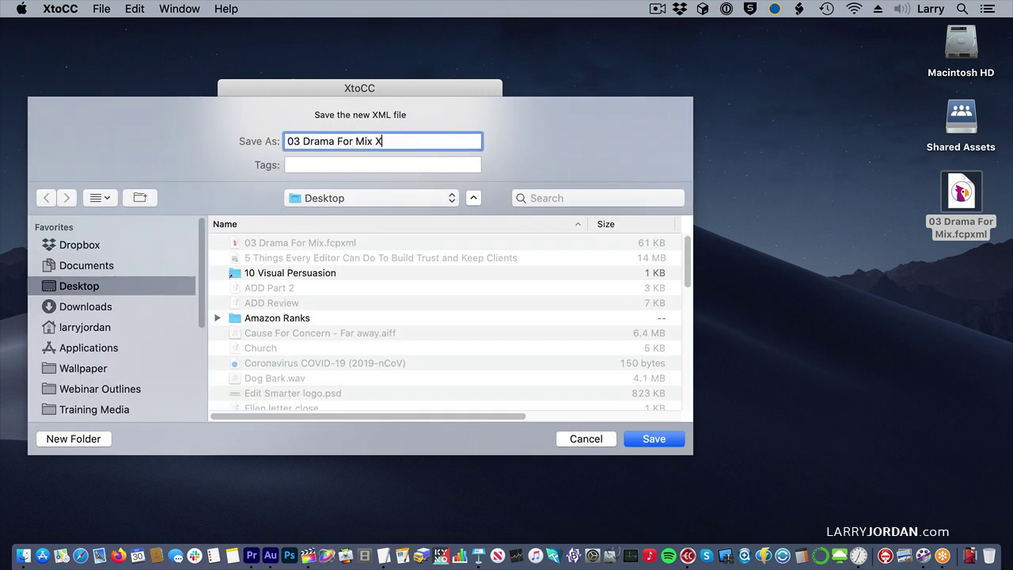
{"action": "key", "text": "BackSpace"}
{"action": "key", "text": "BackSpace"}
{"action": "key", "text": "BackSpace"}
{"action": "key", "text": "BackSpace"}
{"action": "type", "text": "Mix"}
{"action": "left_click", "coordinate": [661, 438]}
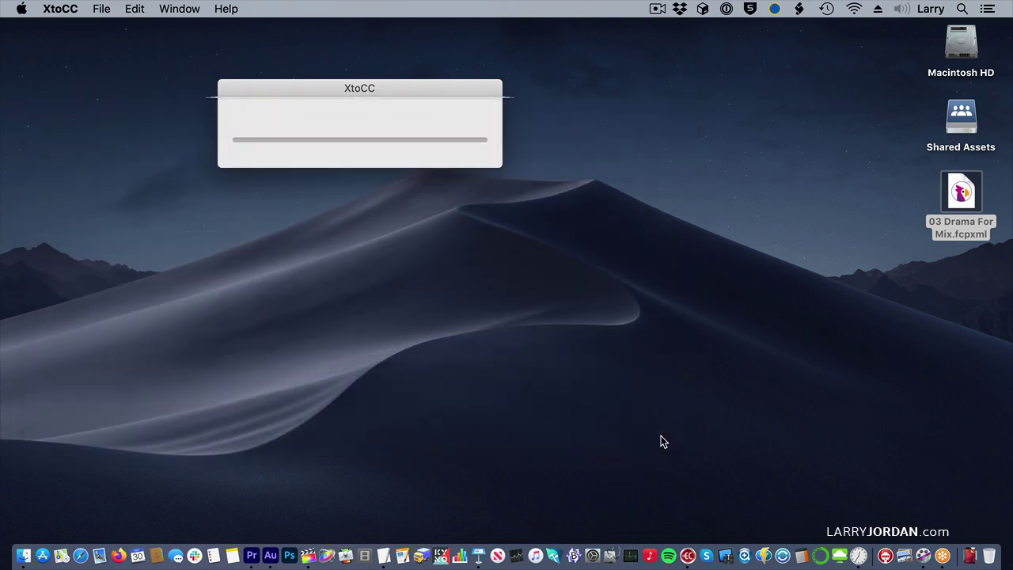
- Return to Final Cut Pro and start sharing a master file of the project
{"action": "left_click", "coordinate": [661, 360]}
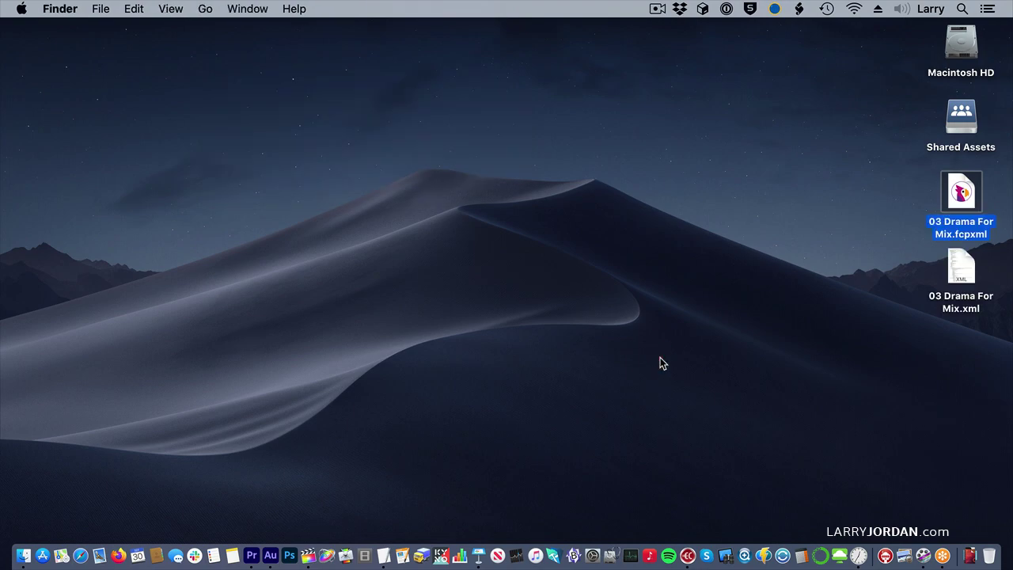
{"action": "key", "text": "super+Tab"}
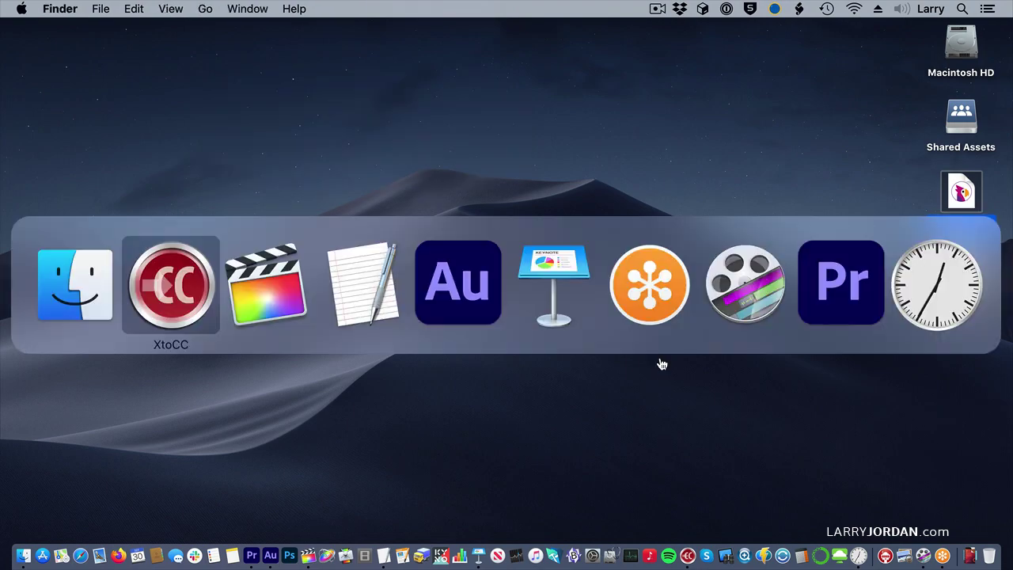
{"action": "key", "text": "super+Tab"}
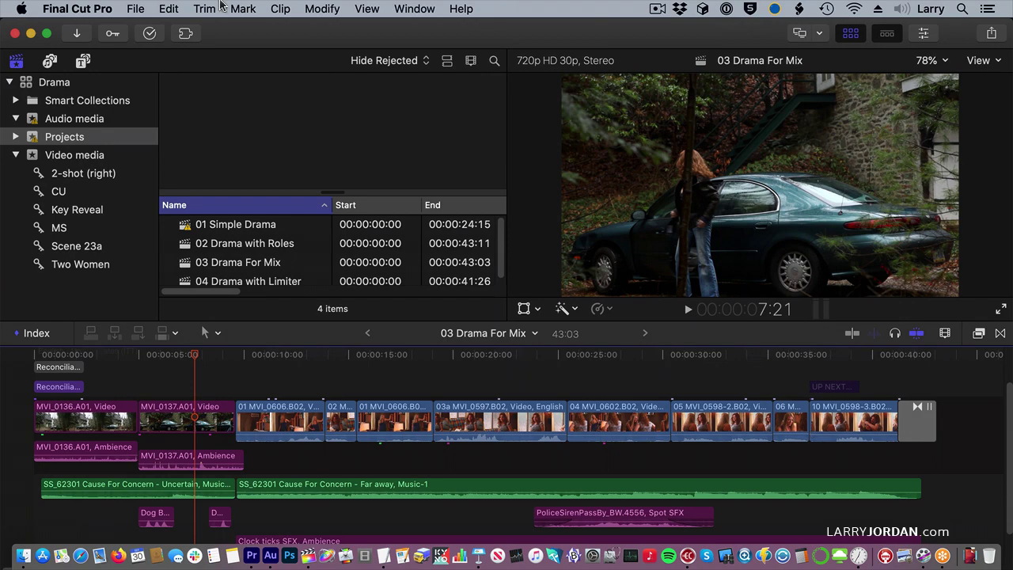
{"action": "left_click", "coordinate": [135, 9]}
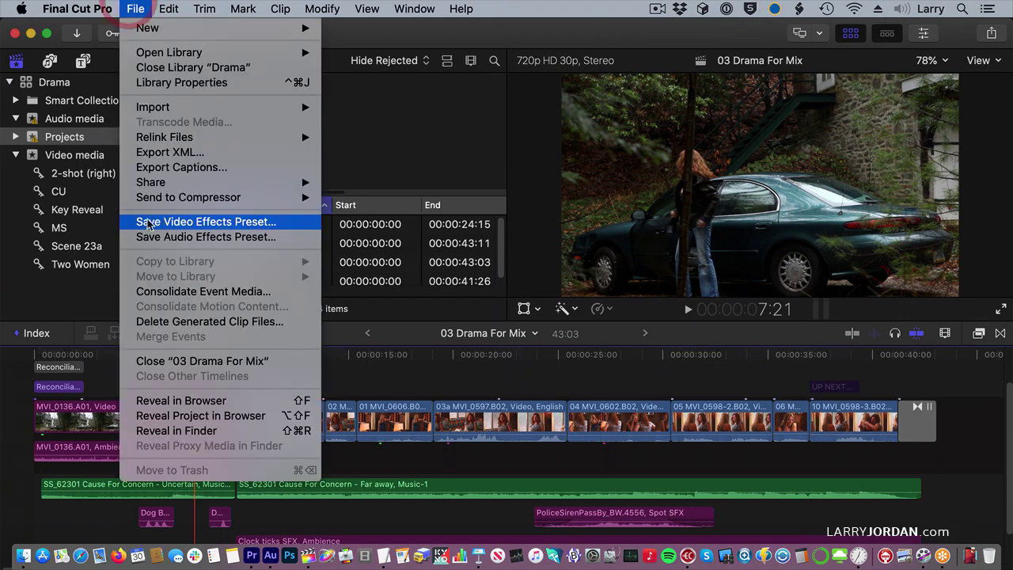
{"action": "mouse_move", "coordinate": [166, 186]}
{"action": "left_click", "coordinate": [345, 182]}
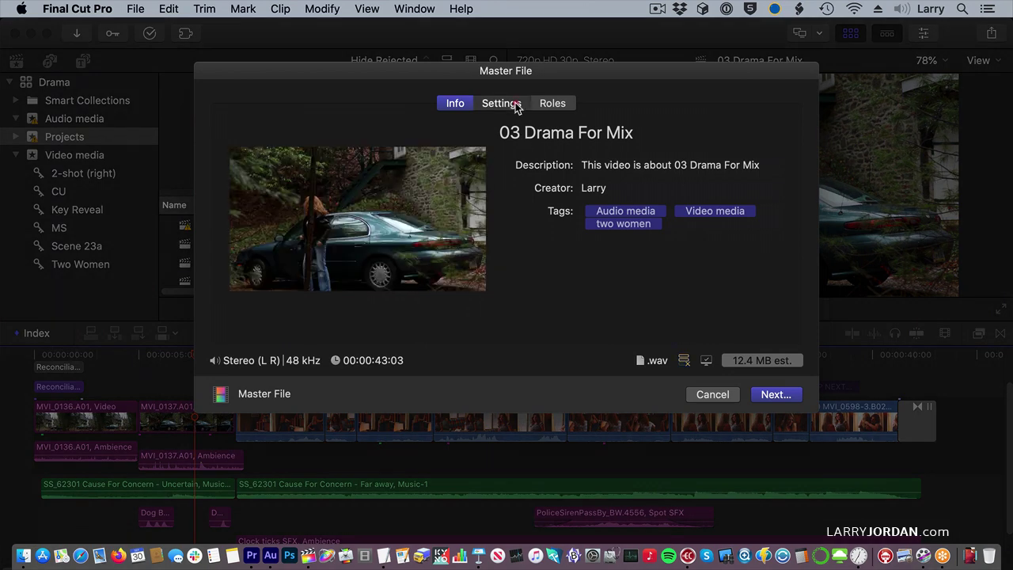
- Share the master file as video and audio in Apple ProRes 422 Proxy to the Desktop
{"action": "left_click", "coordinate": [513, 103]}
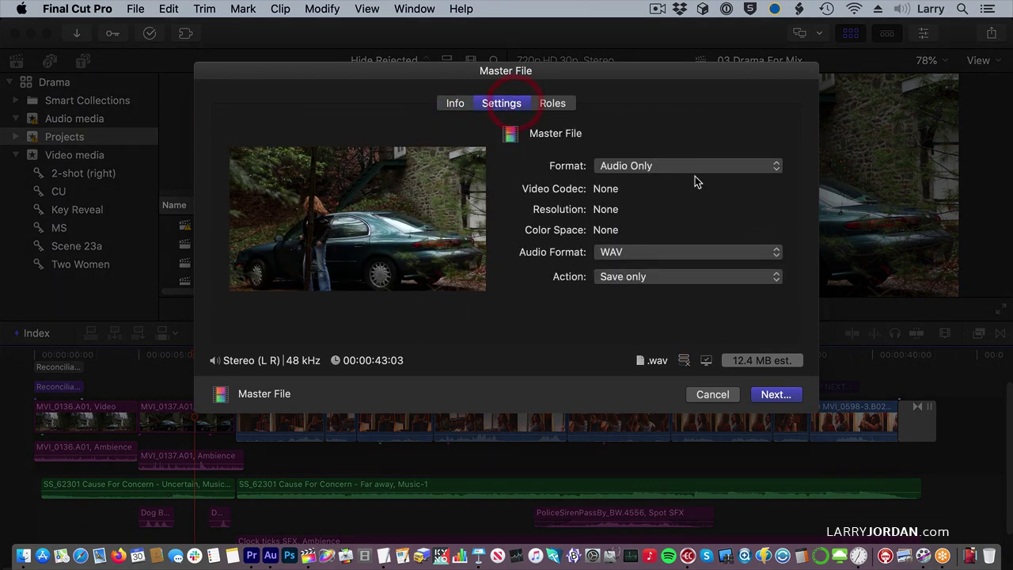
{"action": "left_click", "coordinate": [690, 170]}
{"action": "left_click", "coordinate": [691, 137]}
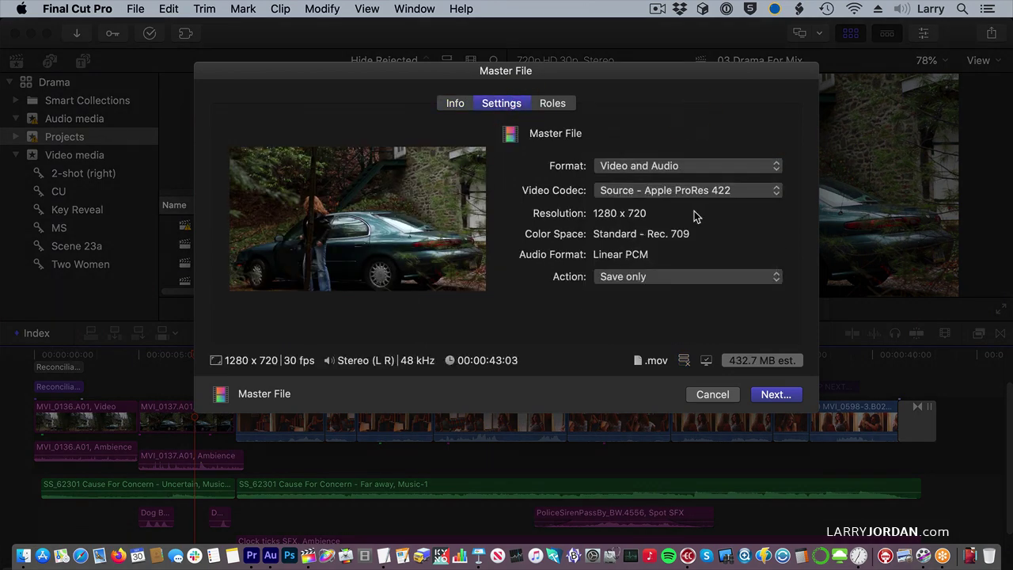
{"action": "left_click", "coordinate": [694, 191]}
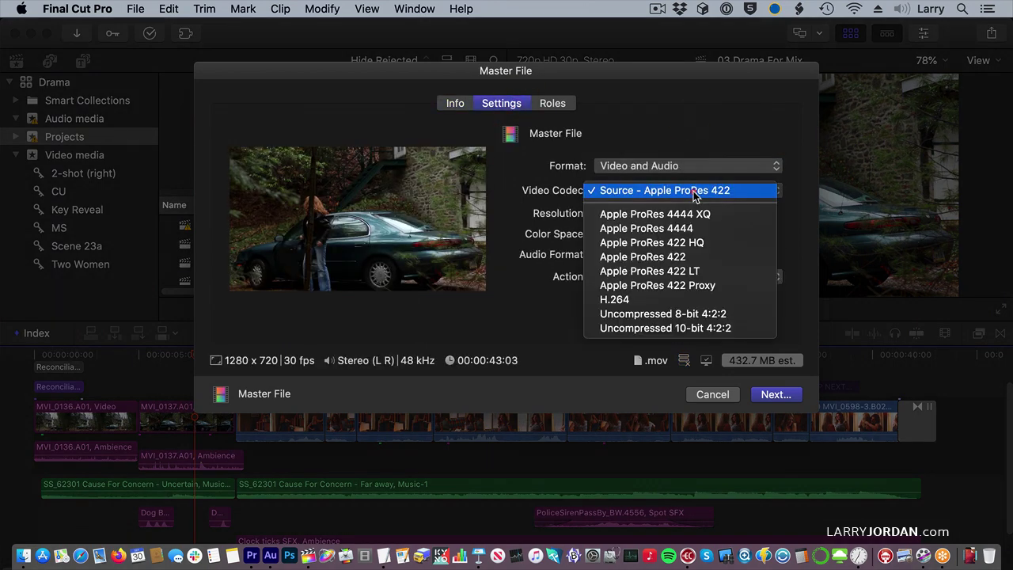
{"action": "left_click", "coordinate": [682, 285]}
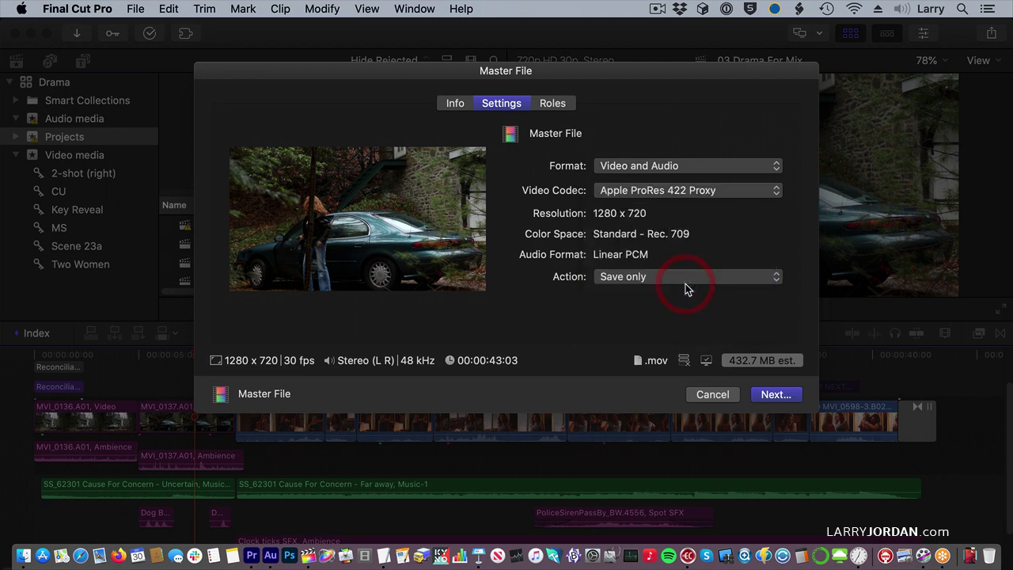
{"action": "left_click", "coordinate": [776, 396]}
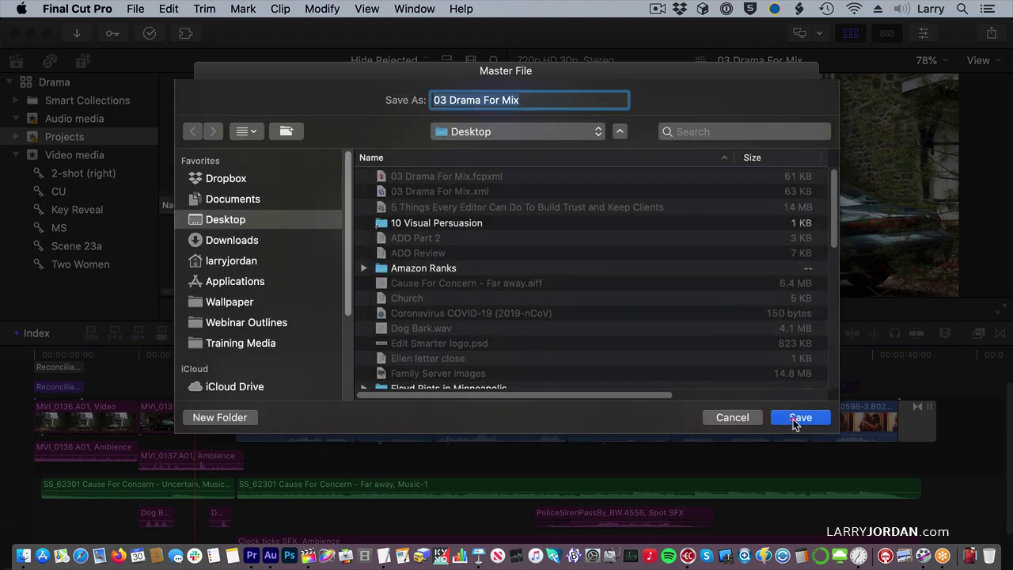
{"action": "left_click", "coordinate": [798, 417]}
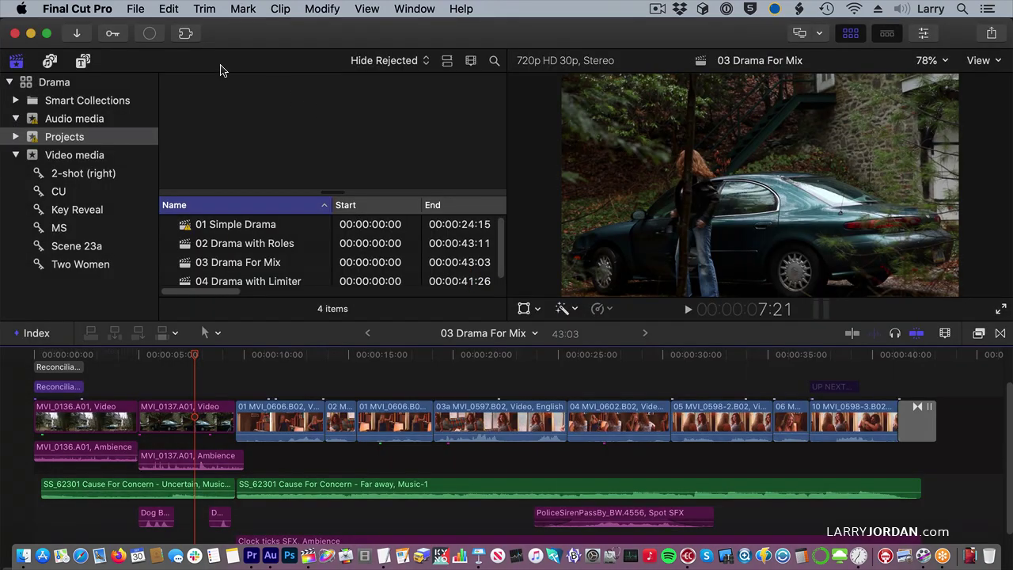
- Watch the share finish in Background Tasks, then hide Final Cut Pro
{"action": "left_click", "coordinate": [151, 36]}
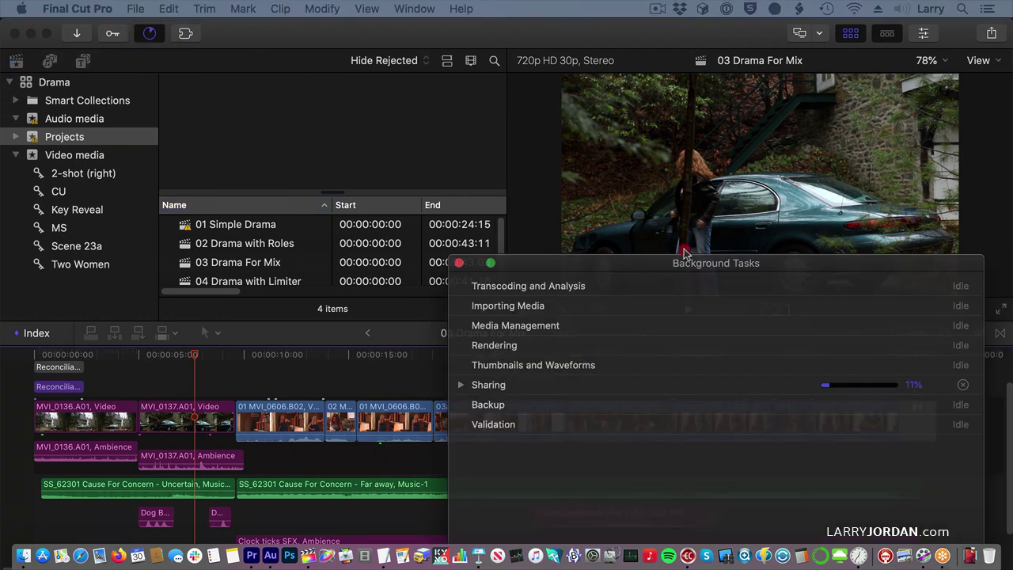
{"action": "left_click_drag", "start_coordinate": [674, 238], "coordinate": [328, 69]}
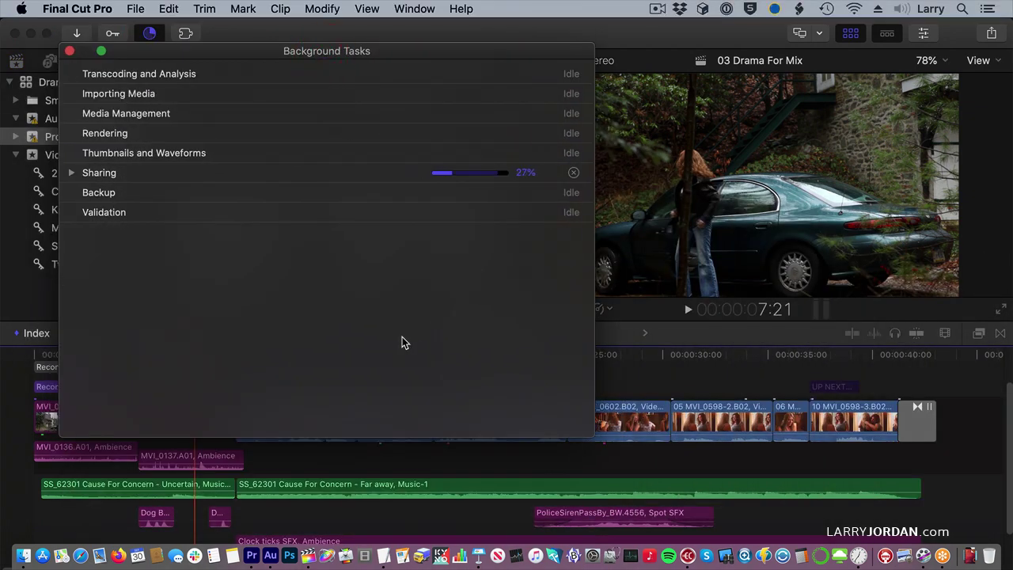
{"action": "key", "text": "super+h"}
{"action": "left_click", "coordinate": [440, 222]}
{"action": "left_click", "coordinate": [969, 45]}
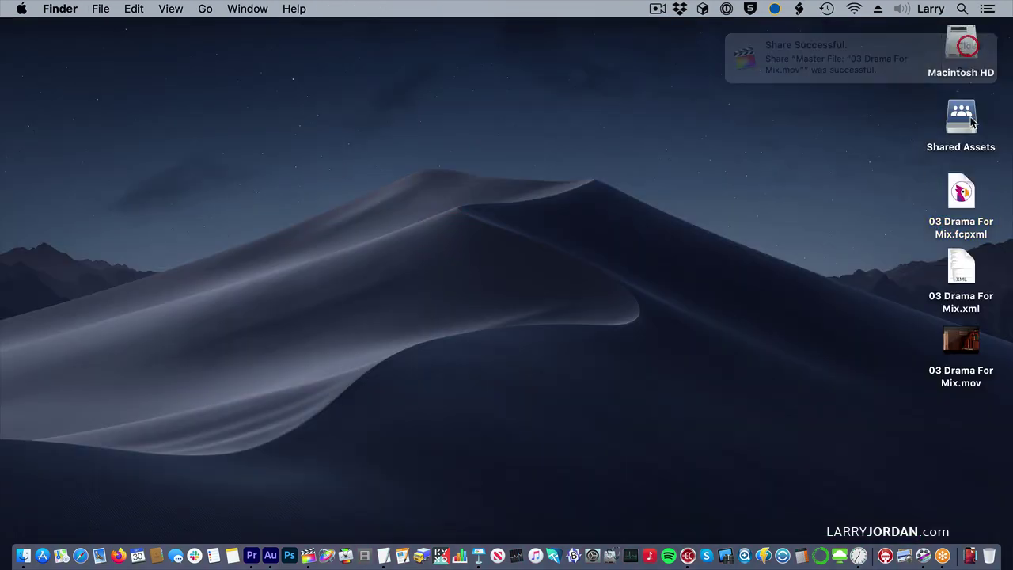
- Check the fcpxml, xml and 03 Drama For Mix.mov files on the desktop
{"action": "left_click", "coordinate": [967, 190]}
{"action": "left_click", "coordinate": [965, 267]}
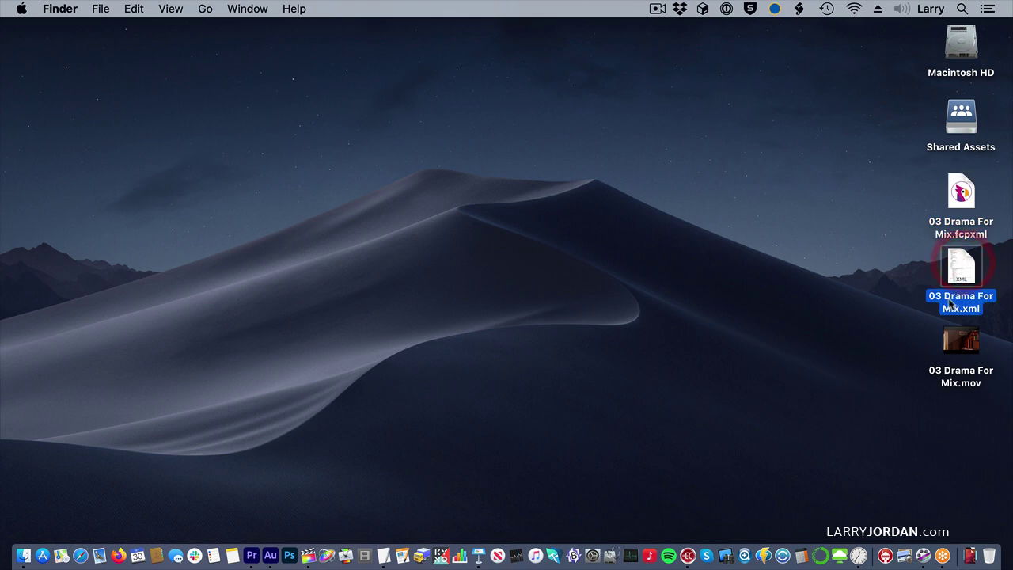
{"action": "left_click", "coordinate": [955, 340]}
{"action": "left_click", "coordinate": [718, 309]}
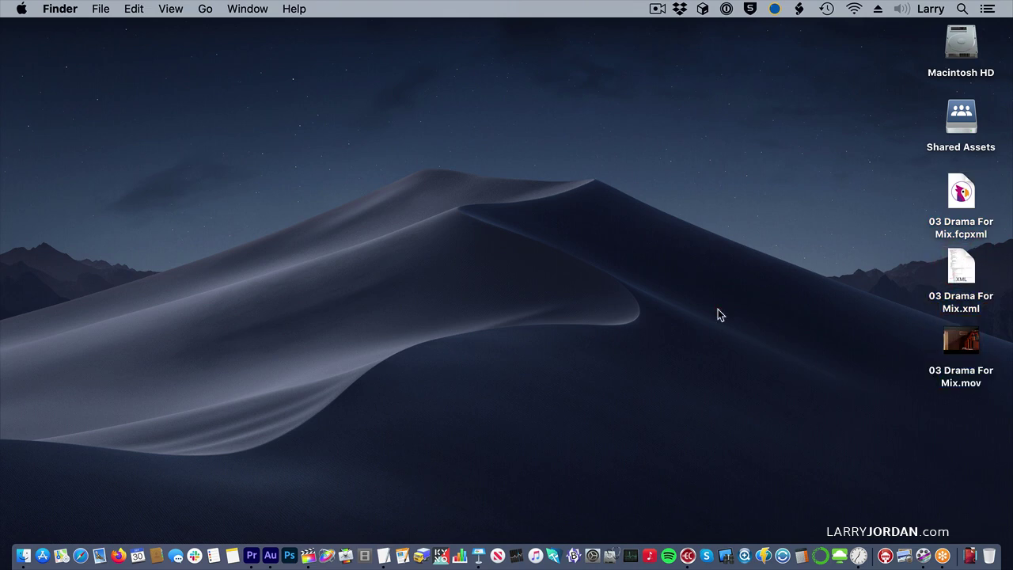
- Open 03 Drama For Mix.xml from the Desktop as a multitrack session in Audition
{"action": "key", "text": "super+alt+d"}
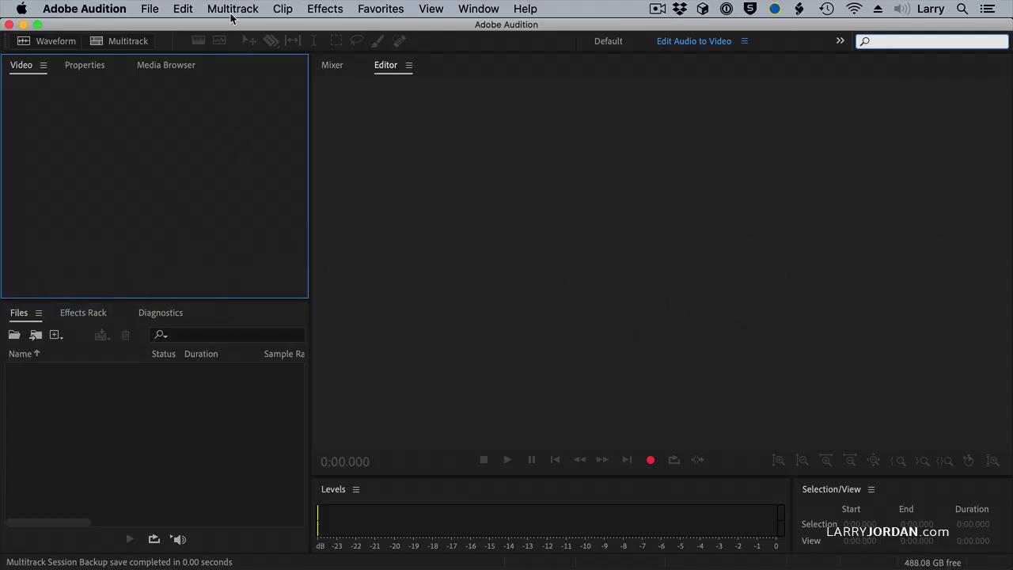
{"action": "left_click", "coordinate": [138, 8]}
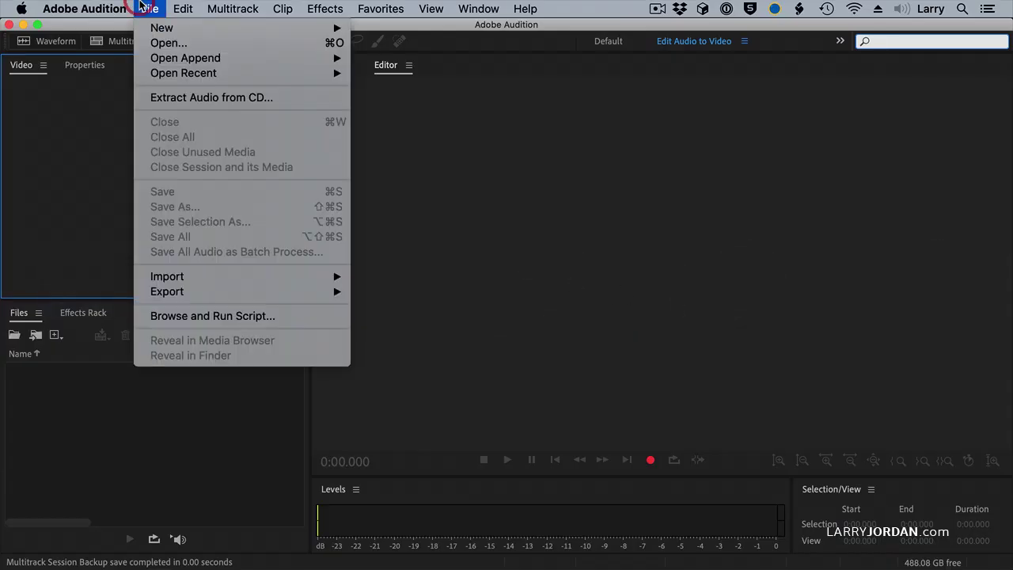
{"action": "left_click", "coordinate": [141, 46]}
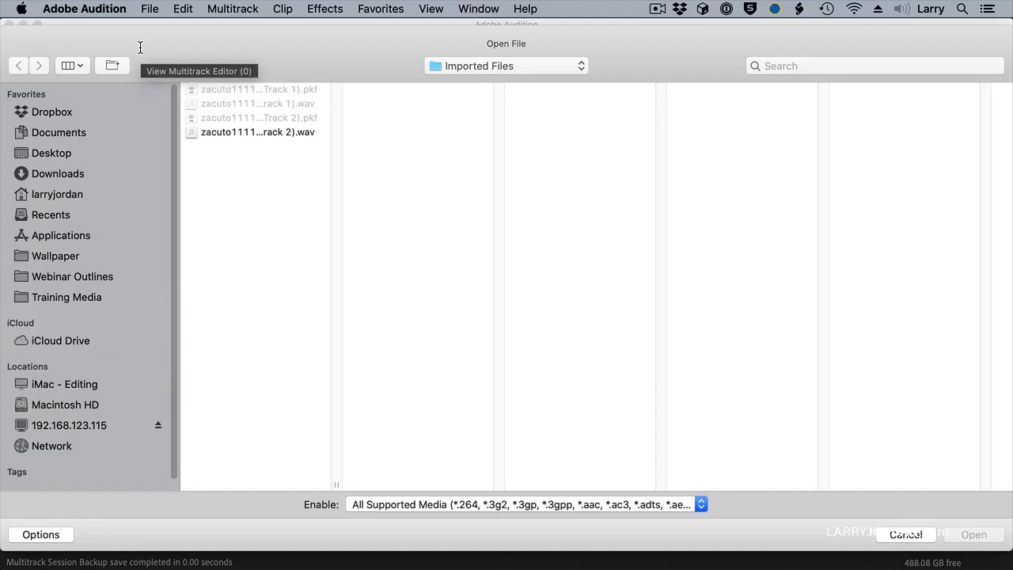
{"action": "key", "text": "super+shift+d"}
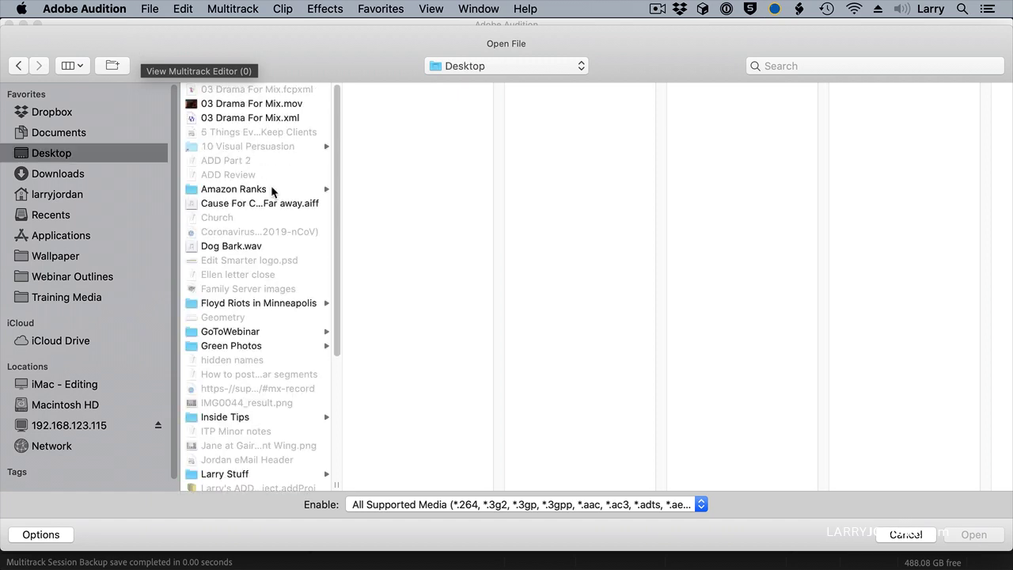
{"action": "left_click", "coordinate": [297, 120]}
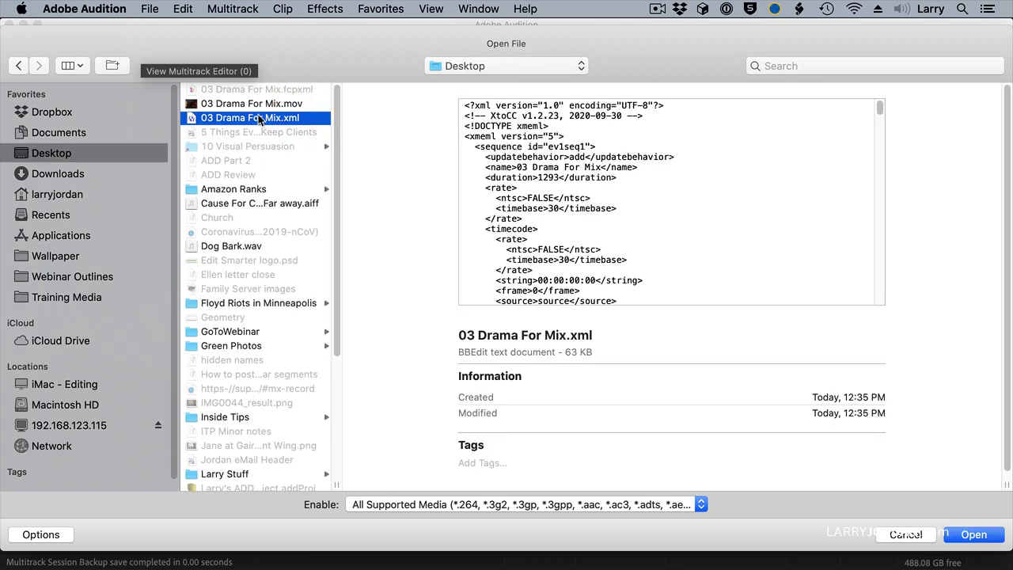
{"action": "left_click", "coordinate": [984, 537]}
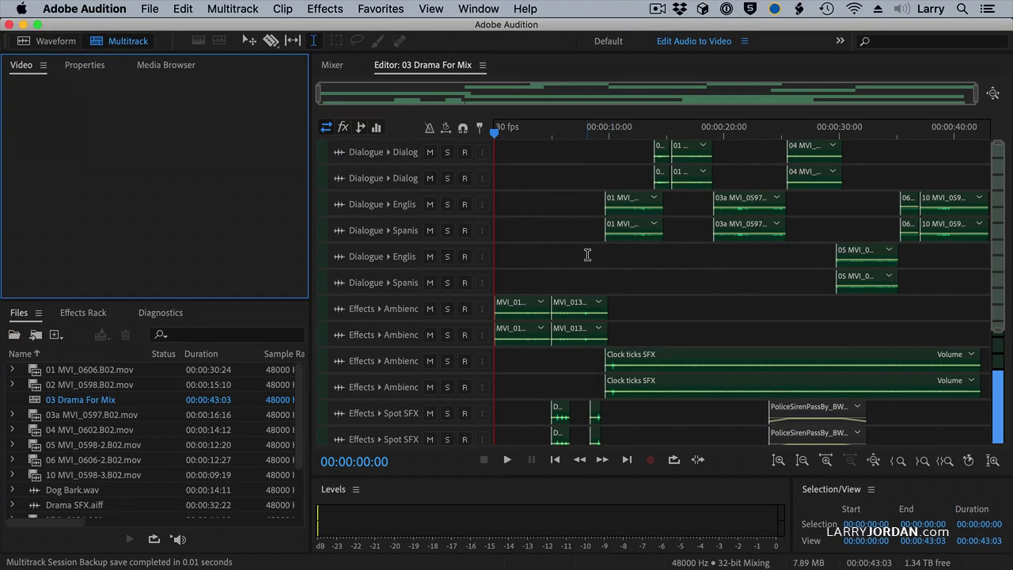
- Import the 03 Drama For Mix.mov movie into the session's files
{"action": "key", "text": "super+i"}
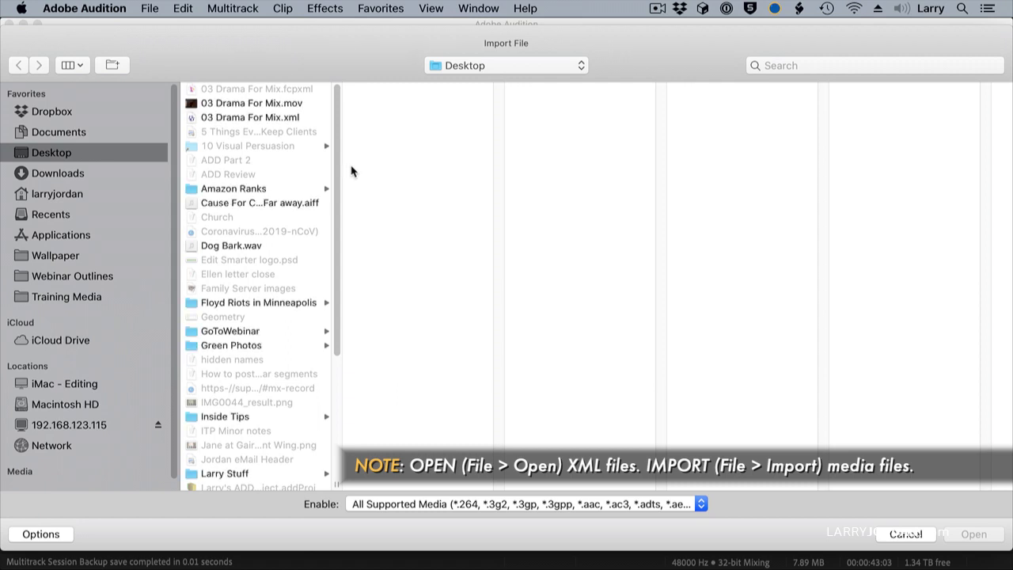
{"action": "left_click", "coordinate": [288, 103]}
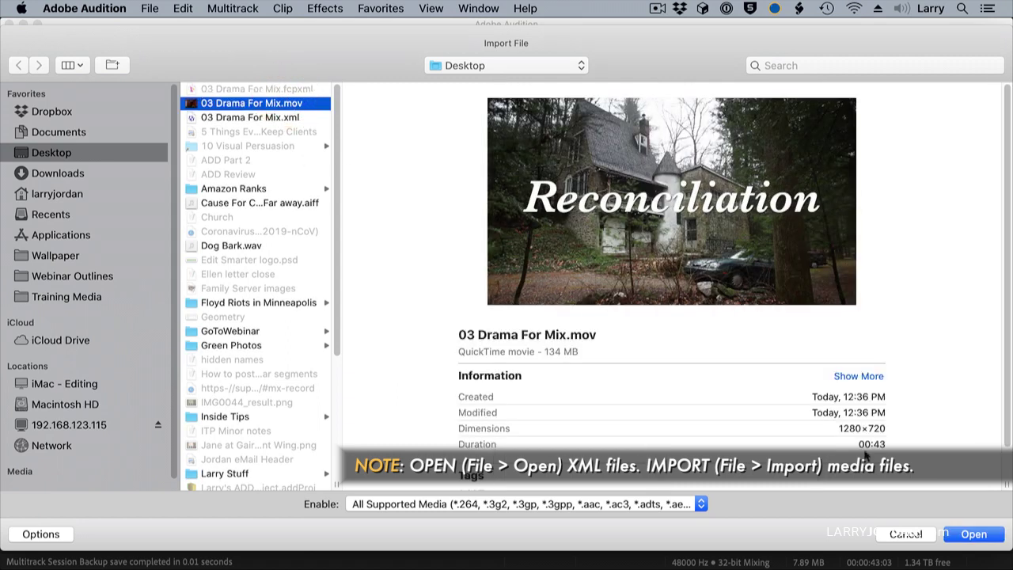
{"action": "key", "text": "Return"}
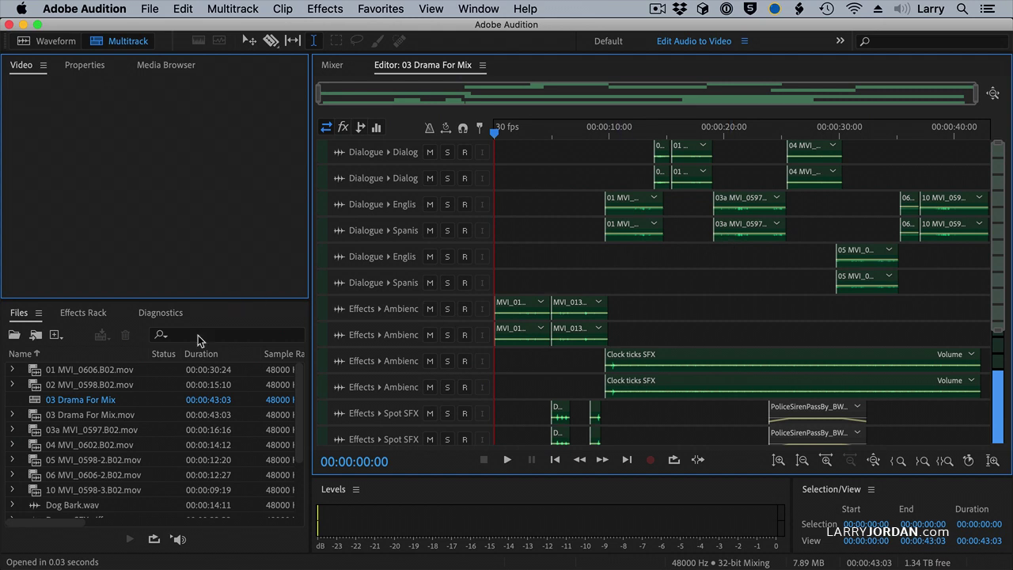
- Drag 03 Drama For Mix.mov into the Multitrack editor and select its audio clip on Dialogue Spanish
{"action": "left_click", "coordinate": [128, 417]}
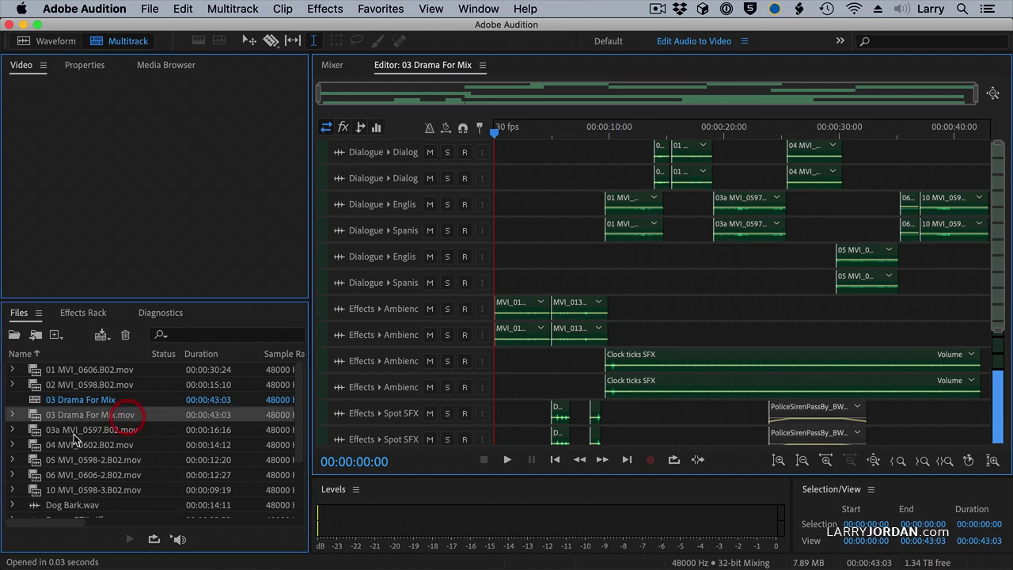
{"action": "left_click_drag", "start_coordinate": [29, 419], "coordinate": [699, 285]}
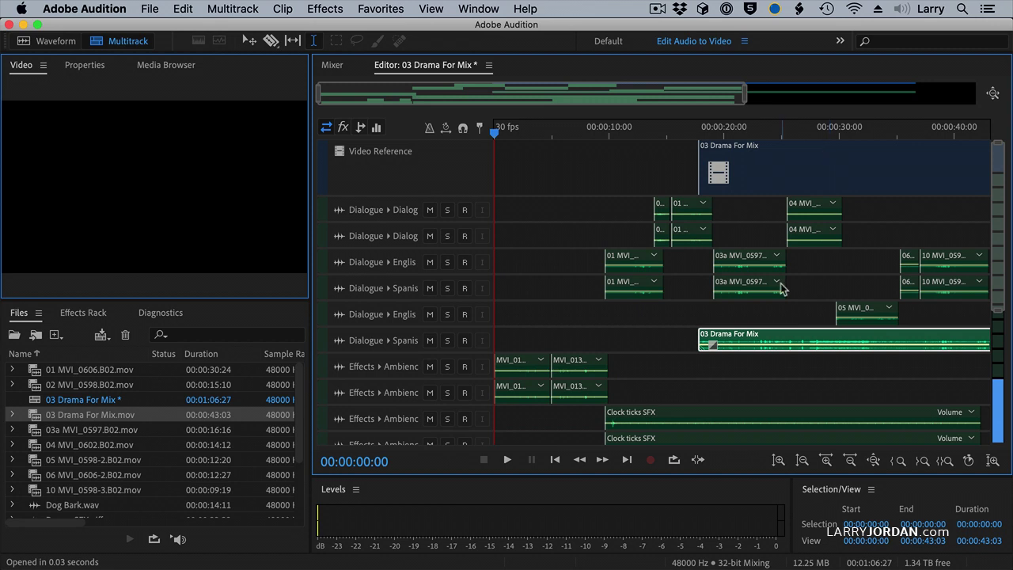
{"action": "left_click", "coordinate": [760, 339]}
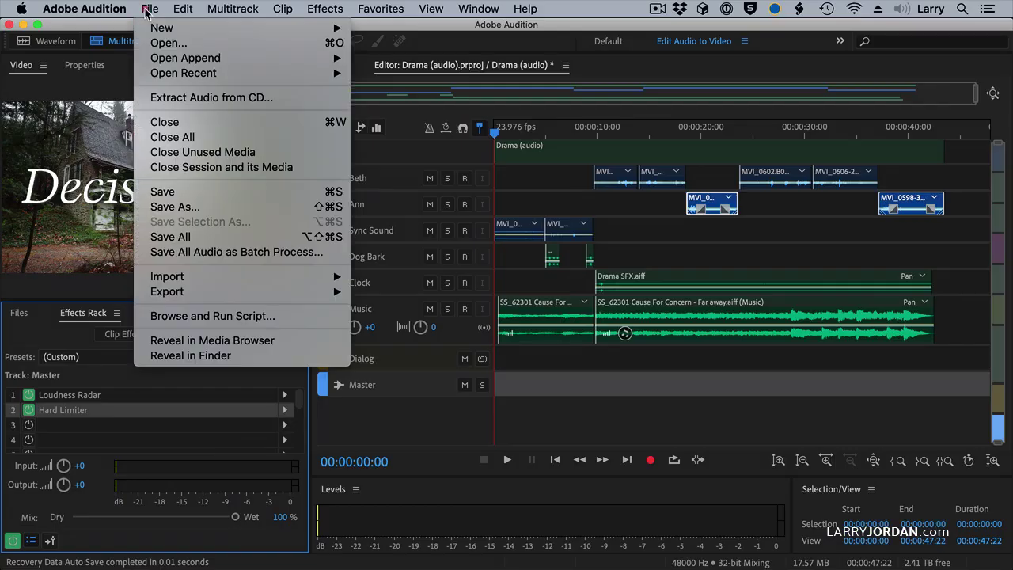
- Export an Entire Session mixdown named Drama Mix.wav, 48000 Hz stereo 16-bit, to the Desktop
{"action": "mouse_move", "coordinate": [242, 292]}
{"action": "mouse_move", "coordinate": [490, 361]}
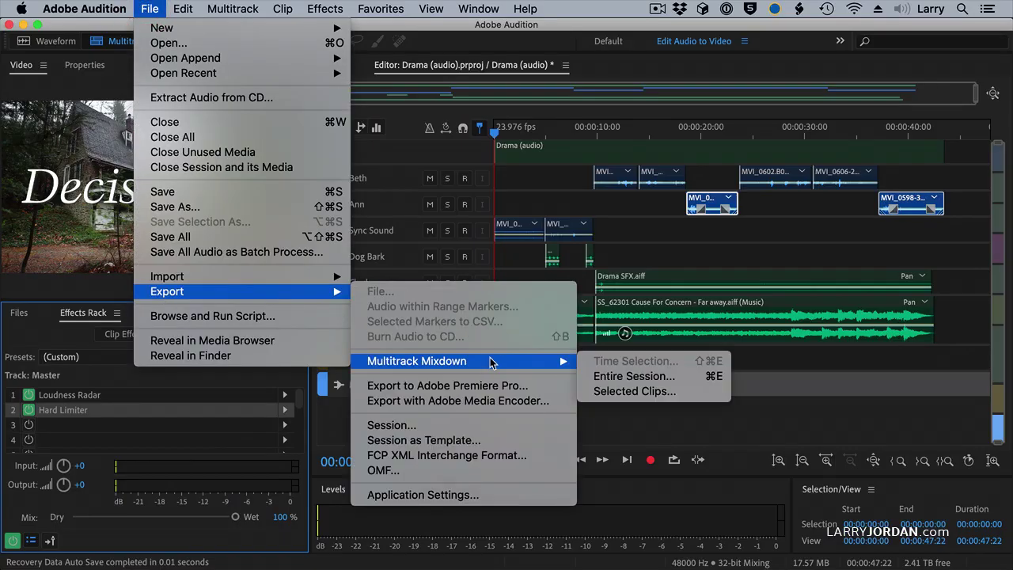
{"action": "left_click", "coordinate": [688, 377]}
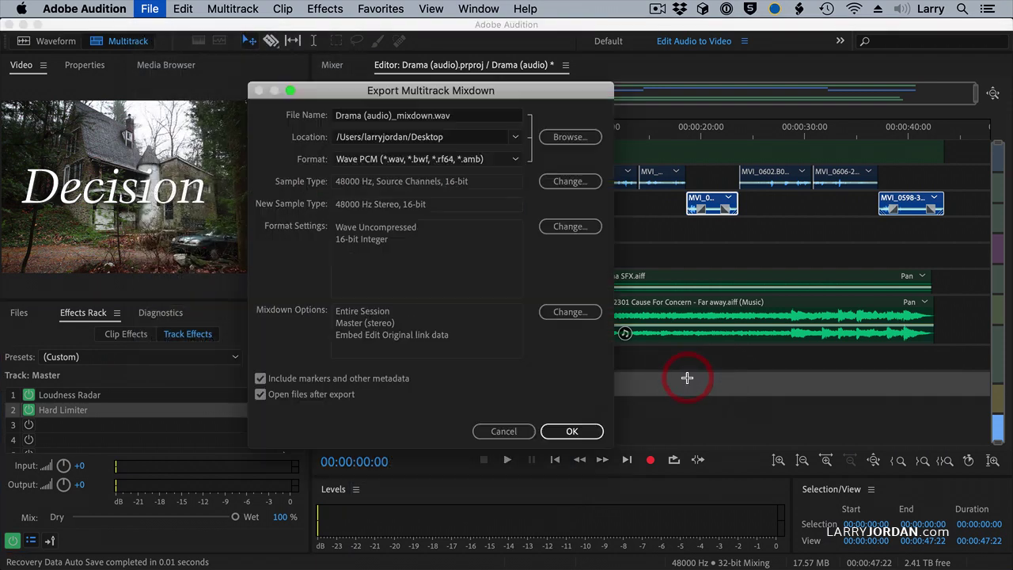
{"action": "left_click_drag", "start_coordinate": [443, 94], "coordinate": [458, 84]}
{"action": "left_click", "coordinate": [449, 109]}
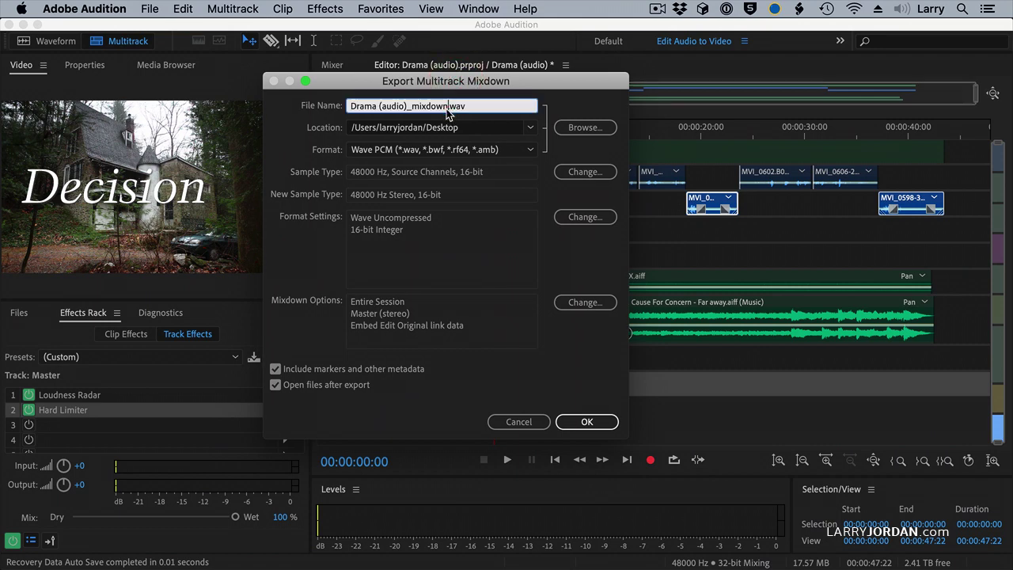
{"action": "key", "text": "BackSpace"}
{"action": "key", "text": "BackSpace"}
{"action": "key", "text": "BackSpace"}
{"action": "key", "text": "BackSpace"}
{"action": "key", "text": "BackSpace"}
{"action": "key", "text": "BackSpace"}
{"action": "key", "text": "BackSpace"}
{"action": "key", "text": "BackSpace"}
{"action": "key", "text": "BackSpace"}
{"action": "key", "text": "BackSpace"}
{"action": "key", "text": "BackSpace"}
{"action": "key", "text": "BackSpace"}
{"action": "key", "text": "BackSpace"}
{"action": "key", "text": "BackSpace"}
{"action": "key", "text": "BackSpace"}
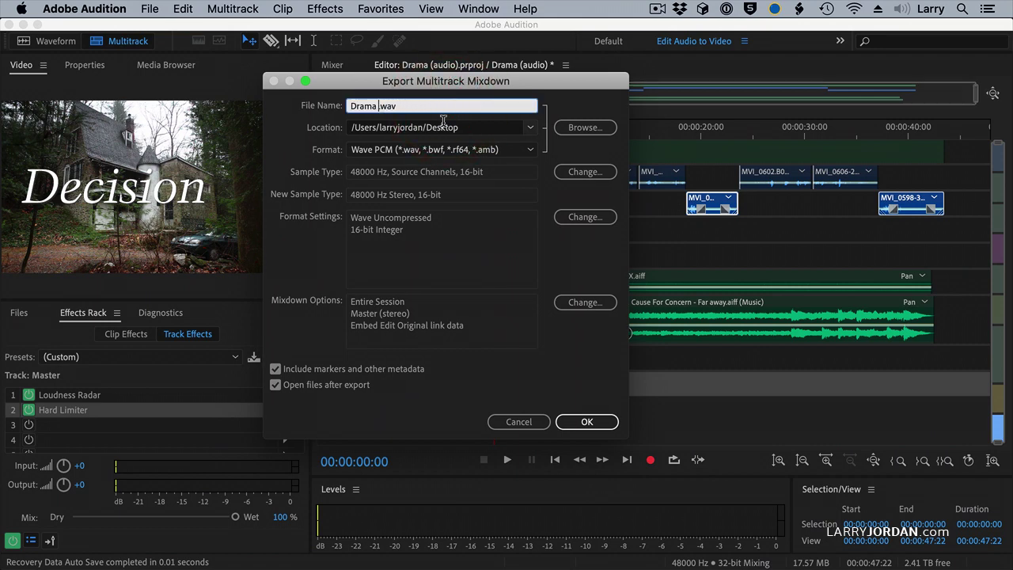
{"action": "type", "text": "Mix"}
{"action": "left_click", "coordinate": [587, 422]}
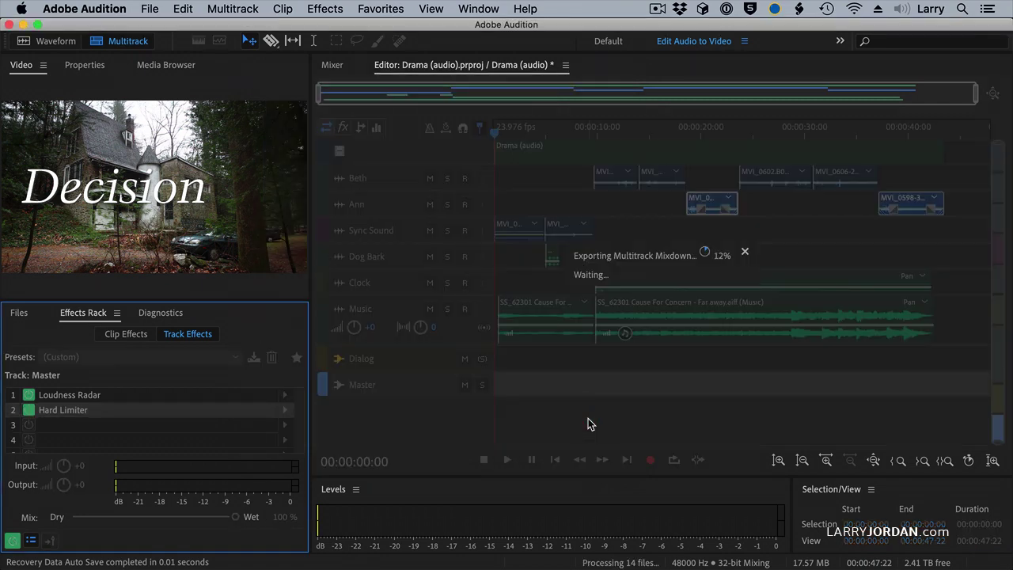
- Open Drama Mix.wav from the Files panel in the Waveform editor
{"action": "left_click", "coordinate": [19, 313]}
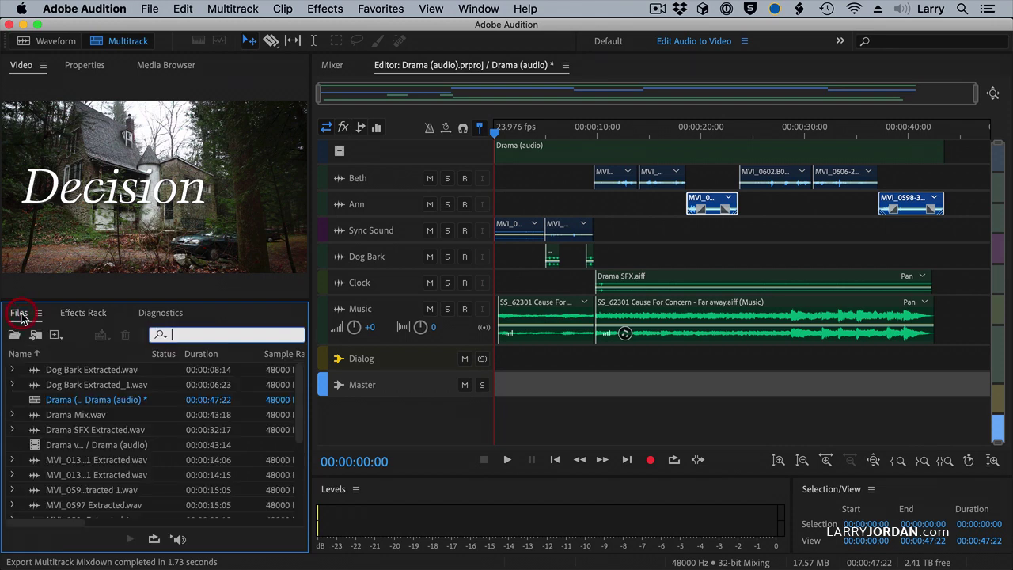
{"action": "left_click", "coordinate": [66, 420]}
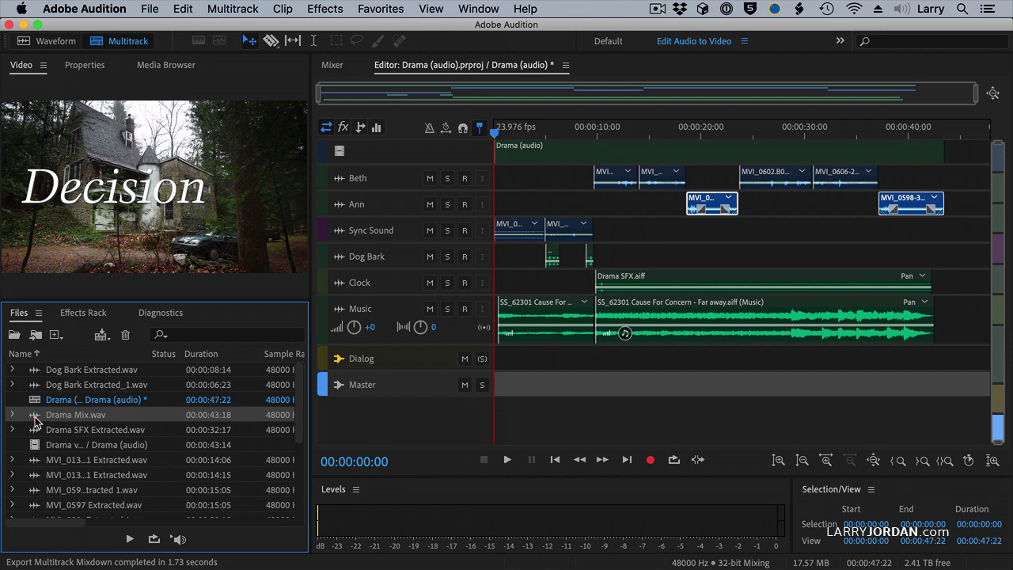
{"action": "double_click", "coordinate": [56, 417]}
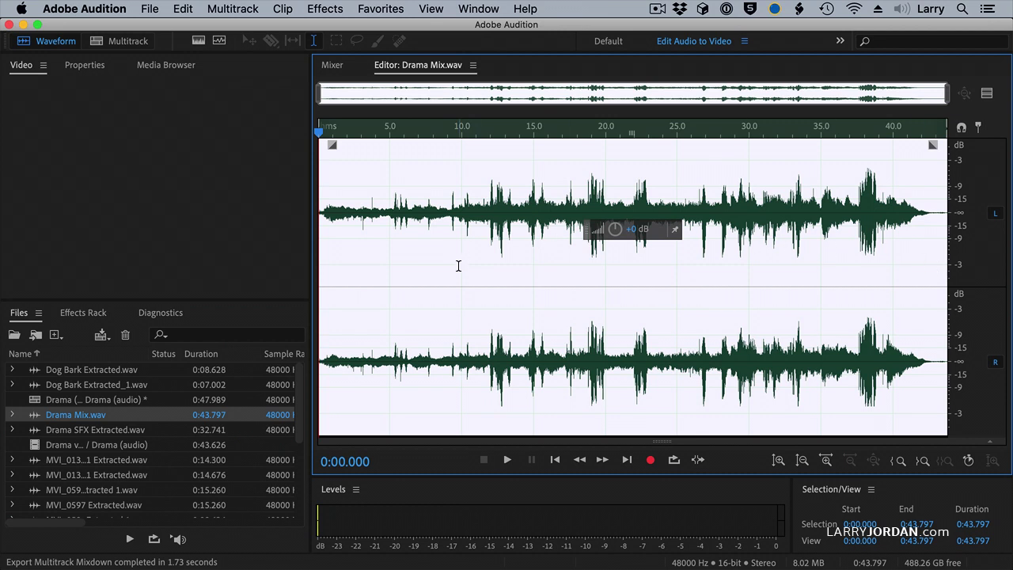
{"action": "left_click", "coordinate": [479, 10]}
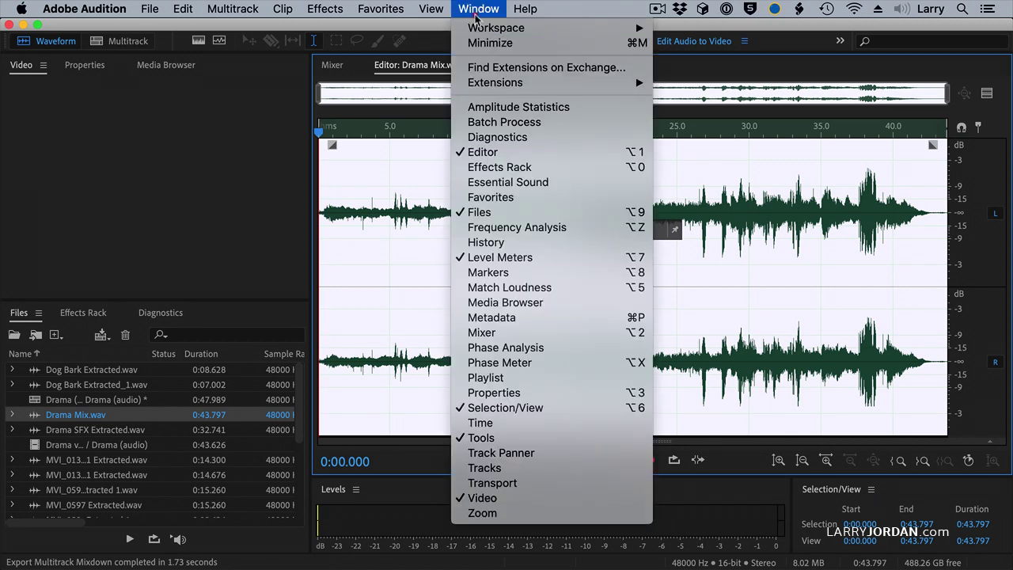
{"action": "left_click", "coordinate": [471, 107]}
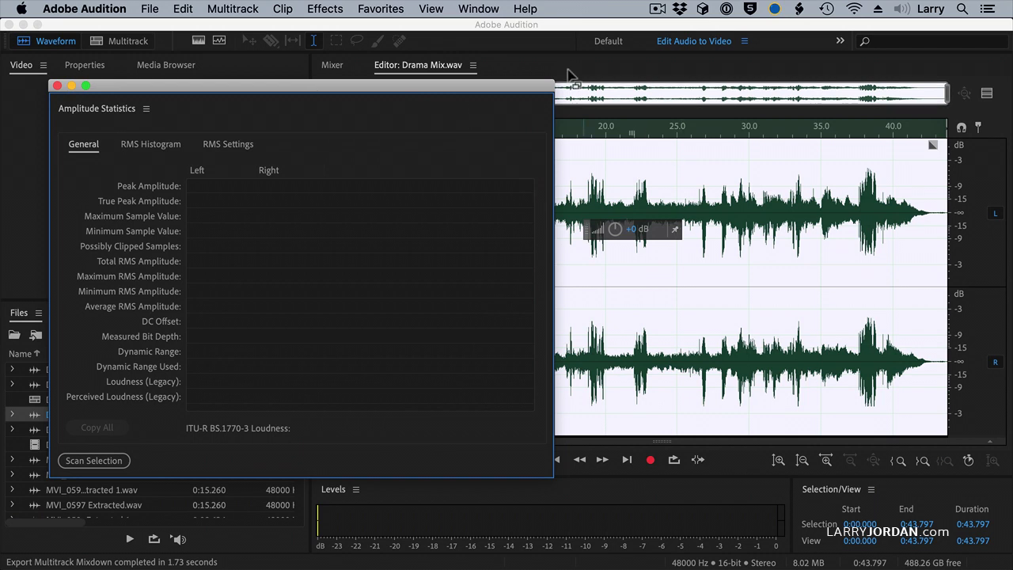
{"action": "left_click_drag", "start_coordinate": [479, 90], "coordinate": [484, 88]}
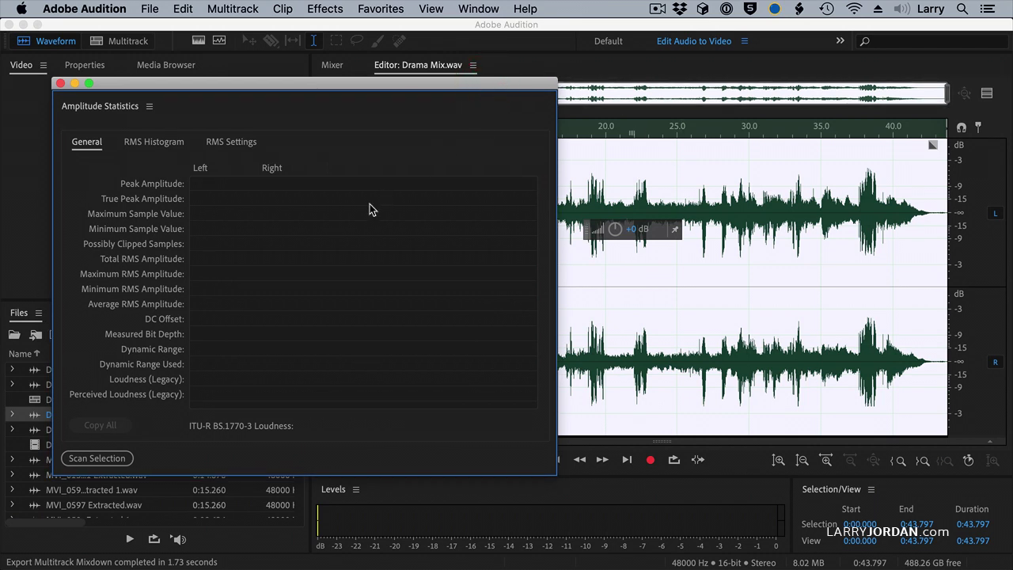
{"action": "left_click", "coordinate": [90, 458]}
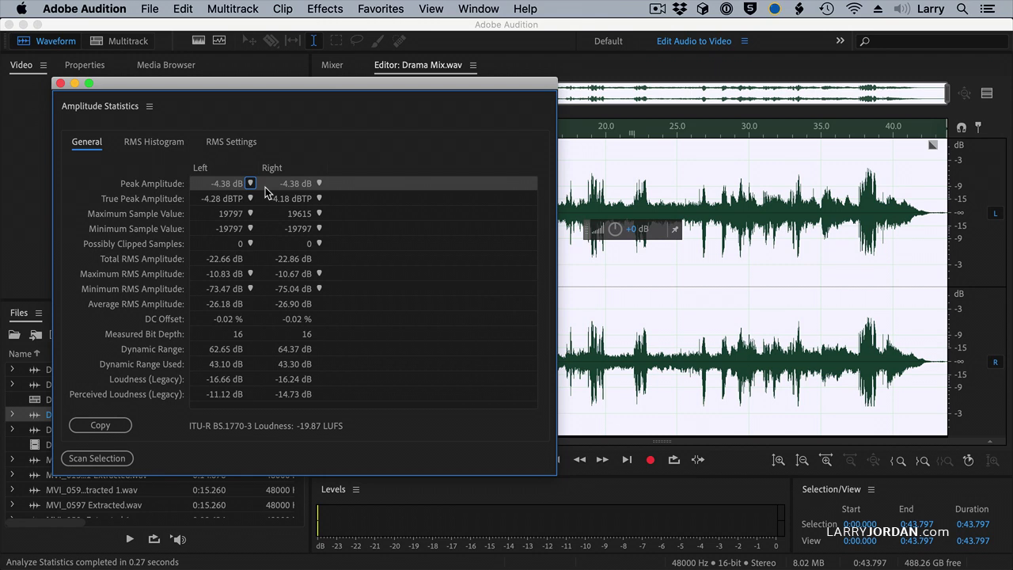
{"action": "left_click", "coordinate": [60, 83]}
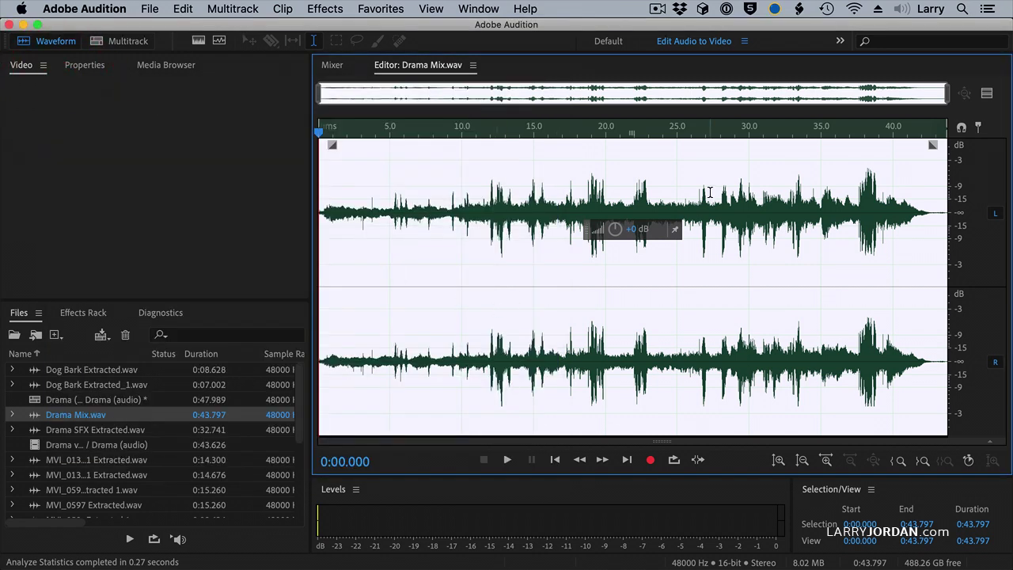
- Raise Drama Mix's gain by 3 dB to peak at -1.38 dB, then save the file
{"action": "left_click", "coordinate": [631, 229]}
{"action": "type", "text": "3"}
{"action": "key", "text": "Return"}
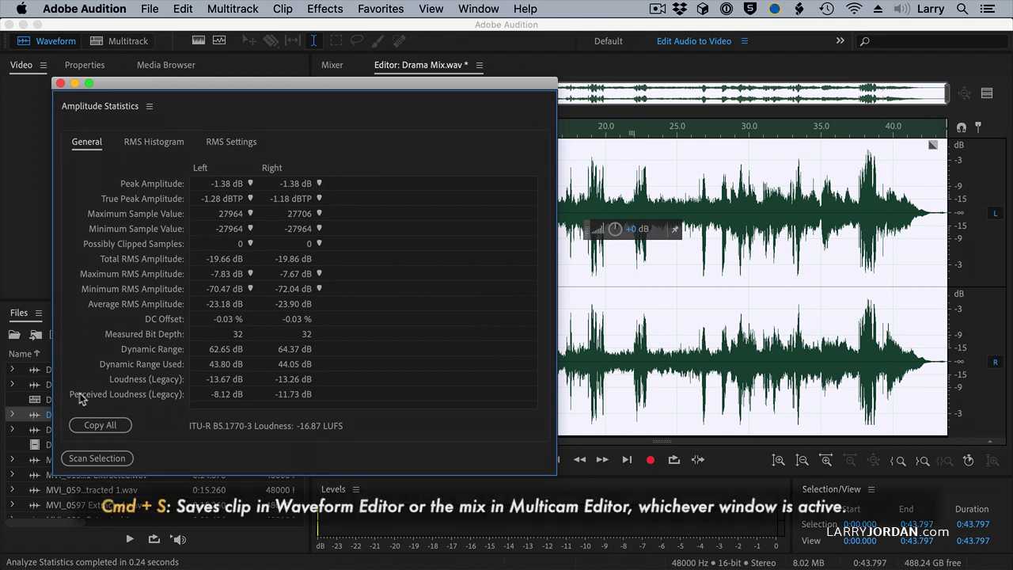
{"action": "left_click", "coordinate": [60, 83]}
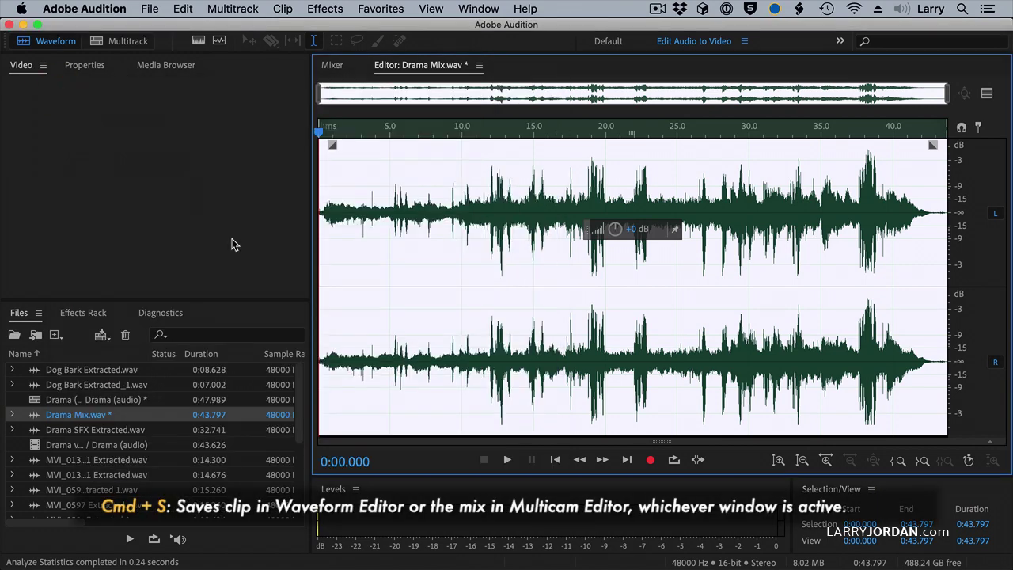
{"action": "key", "text": "super+s"}
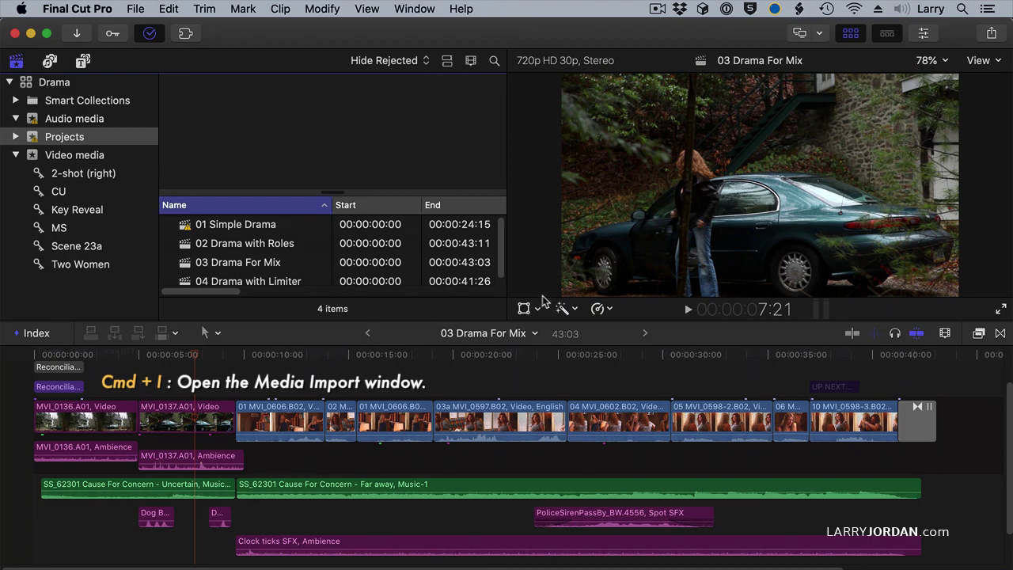
- Import Drama Mix.wav into Final Cut Pro
{"action": "key", "text": "super+i"}
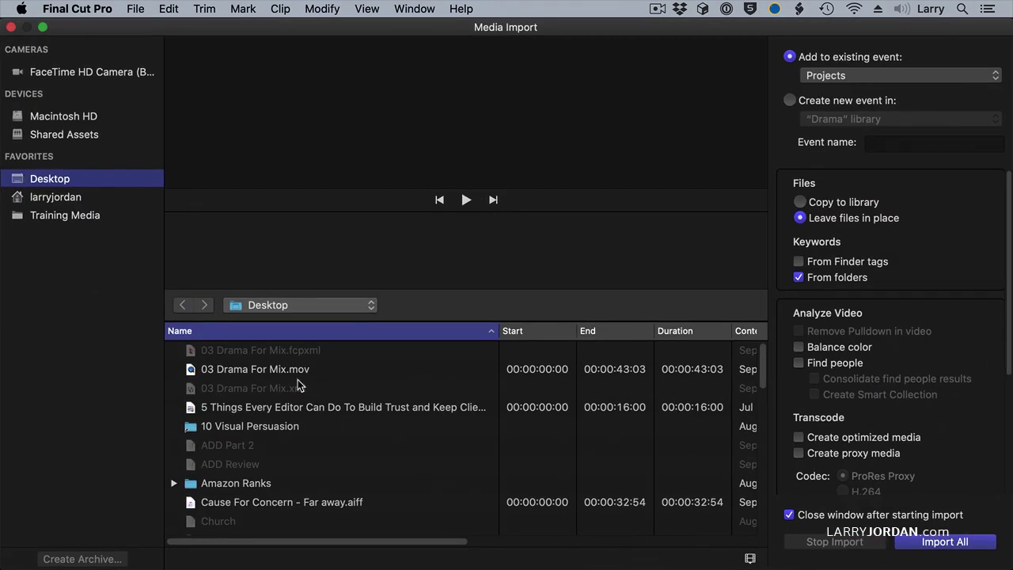
{"action": "scroll", "coordinate": [297, 419], "scroll_direction": "down", "scroll_amount": 4}
{"action": "left_click", "coordinate": [270, 520]}
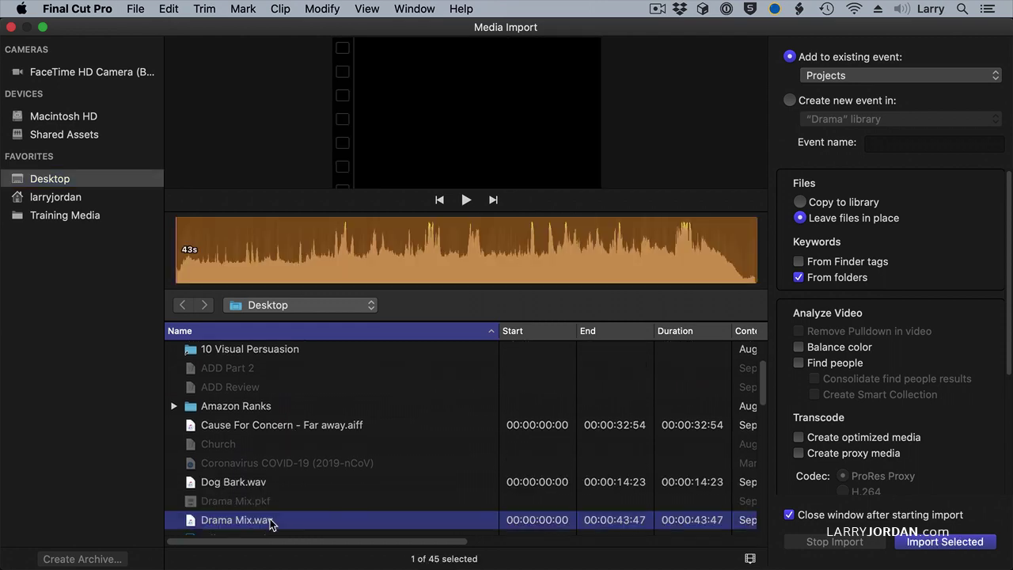
{"action": "left_click", "coordinate": [937, 544]}
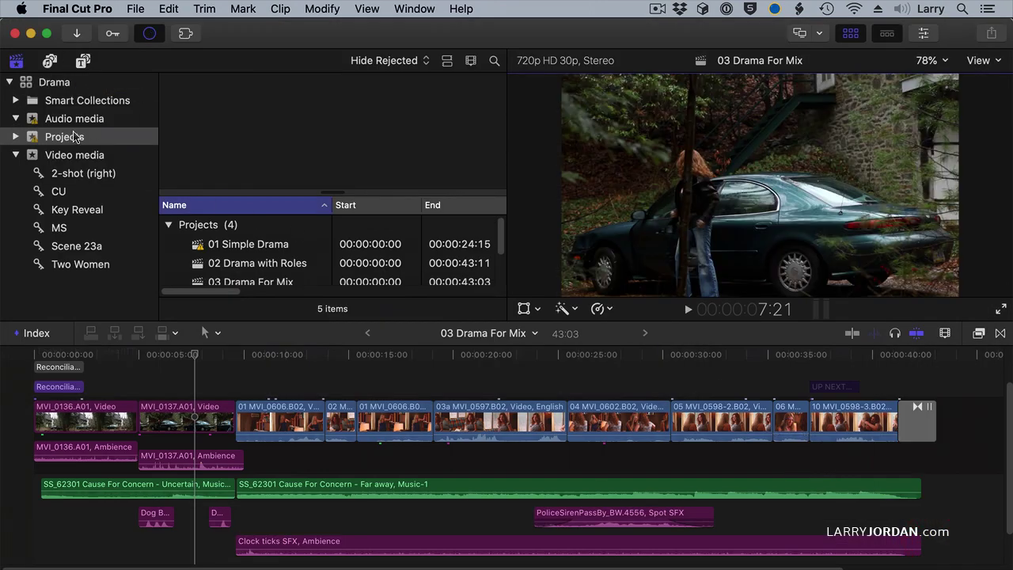
- Select the Drama Mix clip in Audio media with the playhead at the project start
{"action": "scroll", "coordinate": [229, 265], "scroll_direction": "down", "scroll_amount": 4}
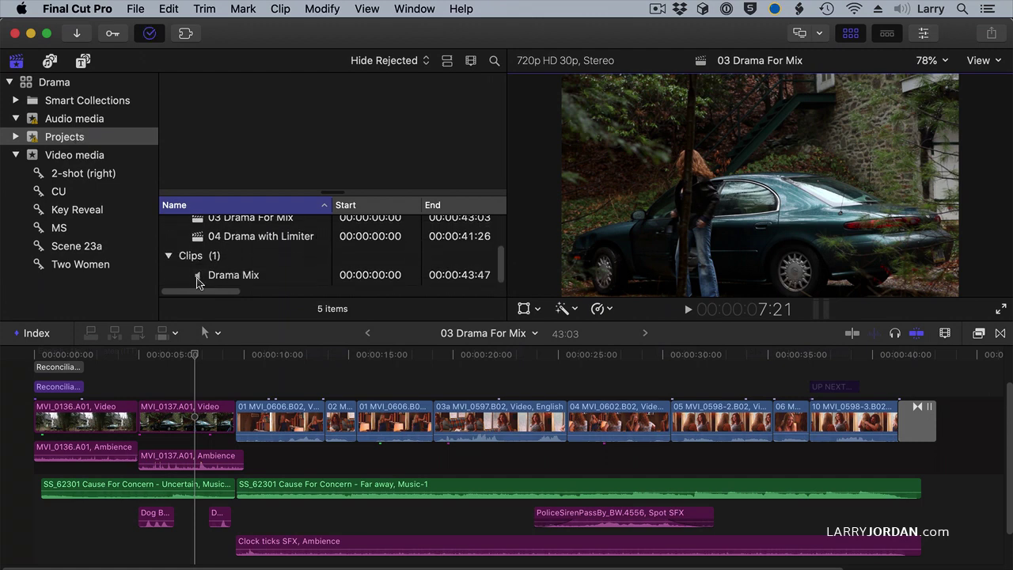
{"action": "left_click", "coordinate": [78, 120]}
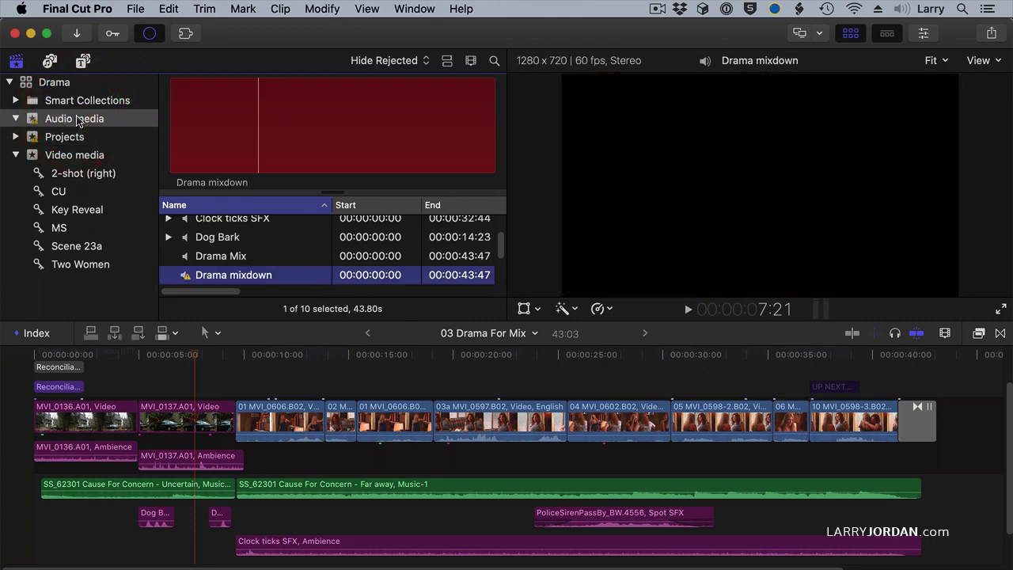
{"action": "left_click", "coordinate": [77, 119]}
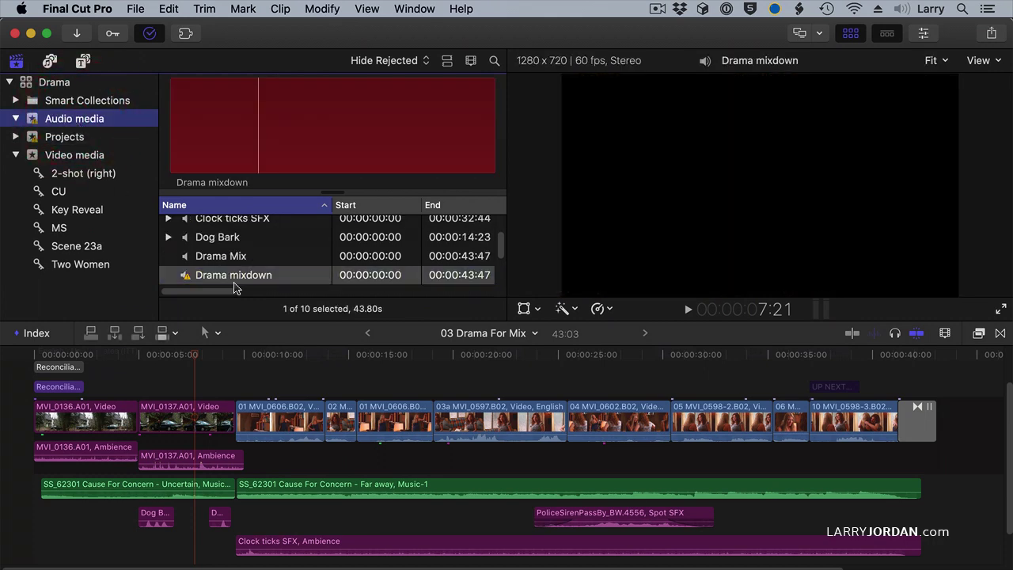
{"action": "left_click", "coordinate": [225, 262]}
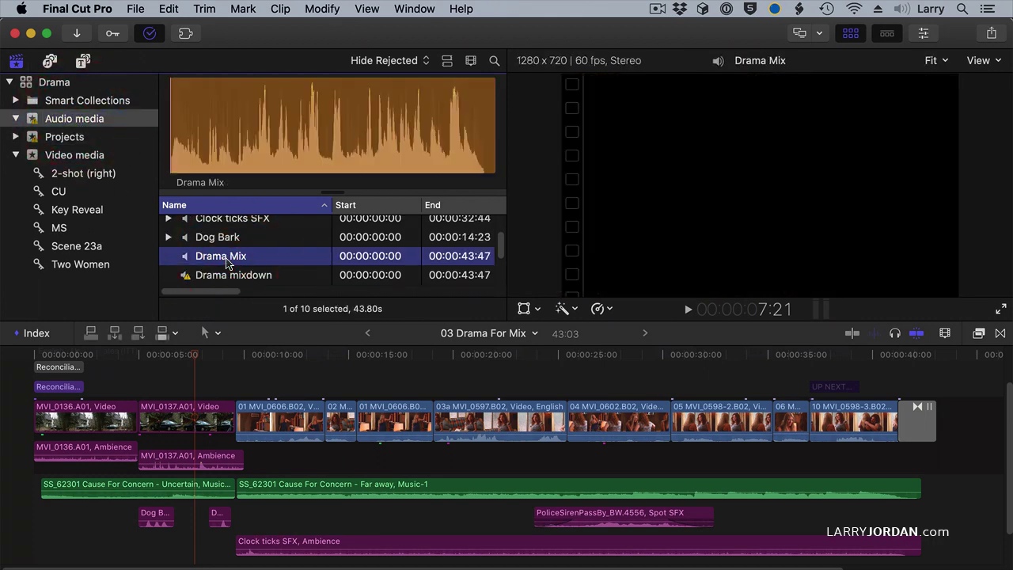
{"action": "left_click_drag", "start_coordinate": [62, 358], "coordinate": [1, 341]}
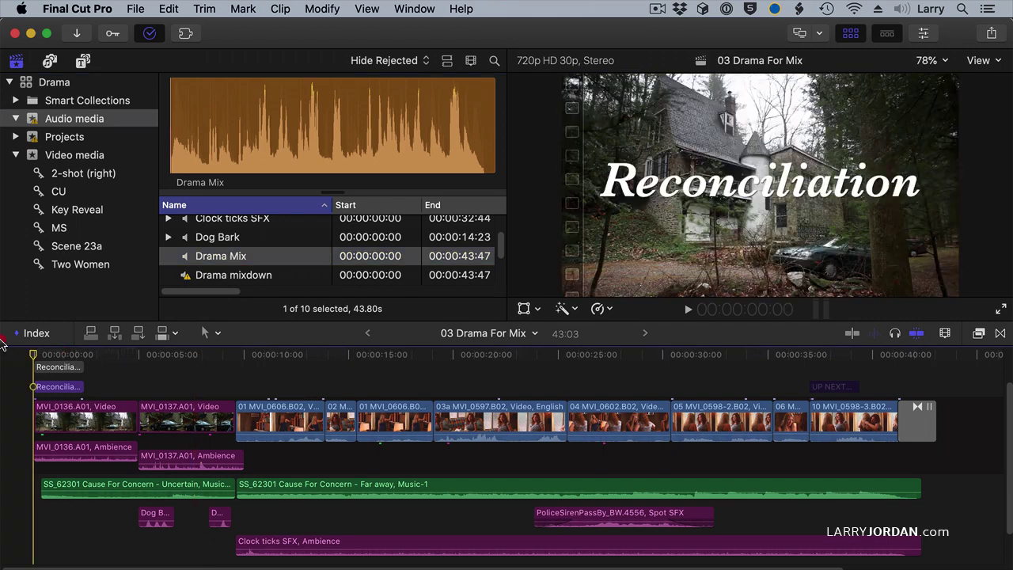
{"action": "left_click", "coordinate": [187, 258]}
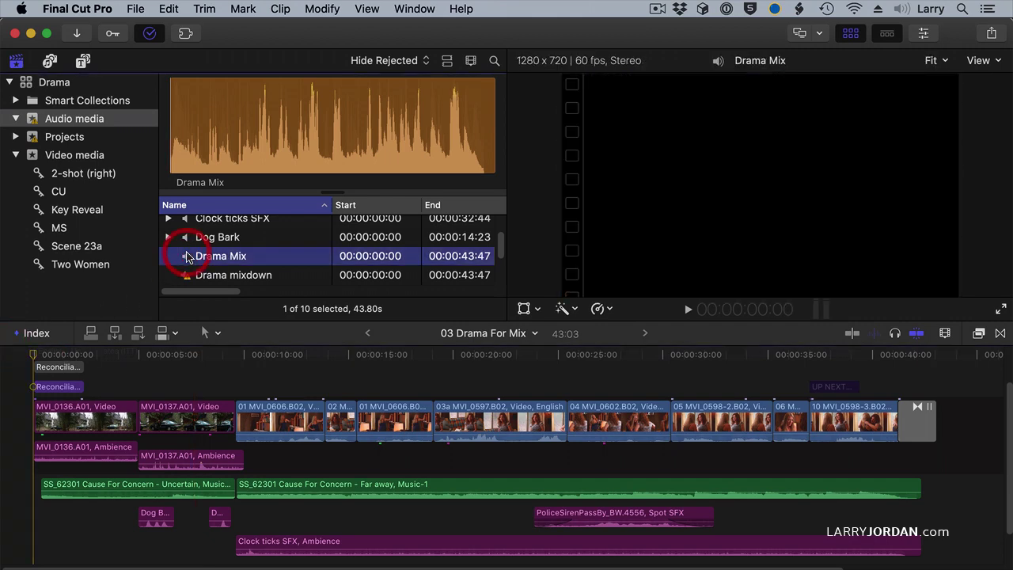
- Connect the Drama Mix clip at the playhead, select it, and view its roles without changing them
{"action": "key", "text": "q"}
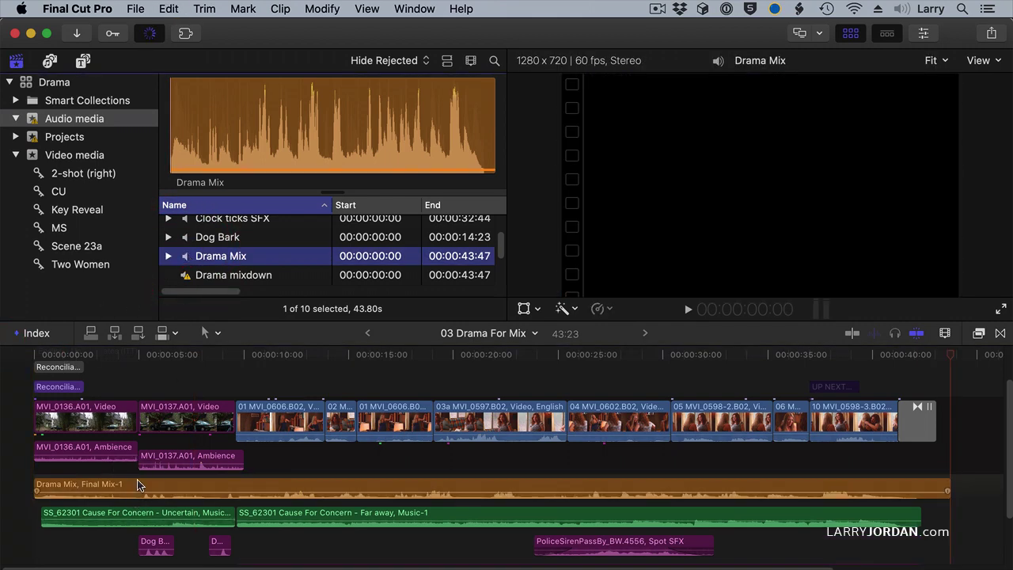
{"action": "left_click", "coordinate": [139, 484]}
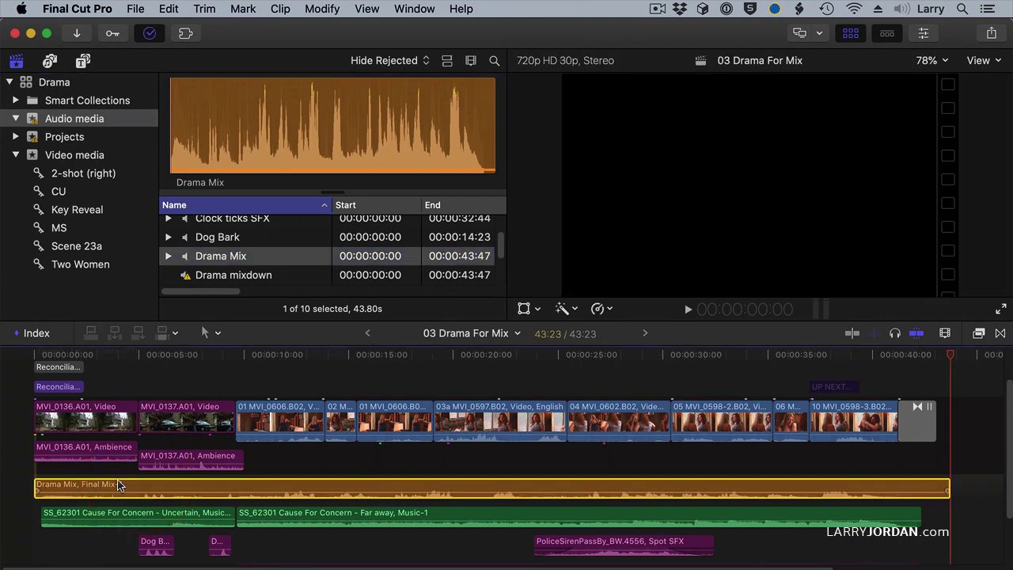
{"action": "left_click", "coordinate": [322, 9]}
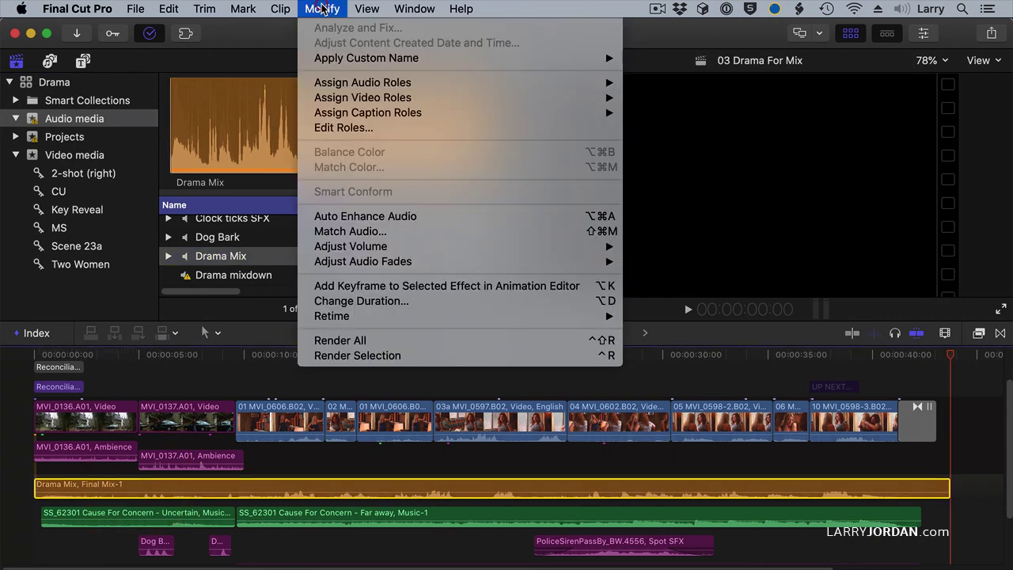
{"action": "left_click", "coordinate": [320, 126]}
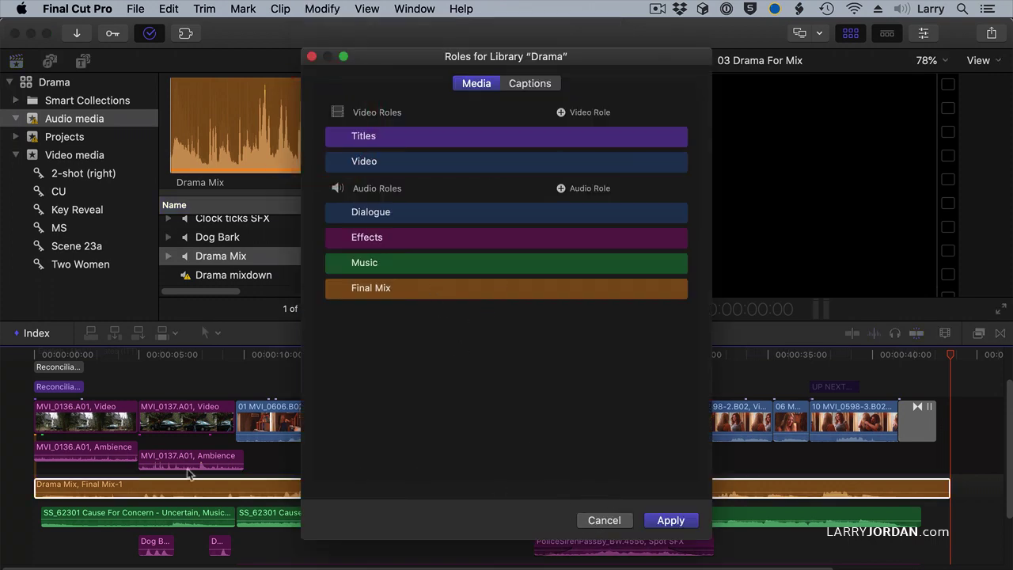
{"action": "left_click", "coordinate": [595, 520]}
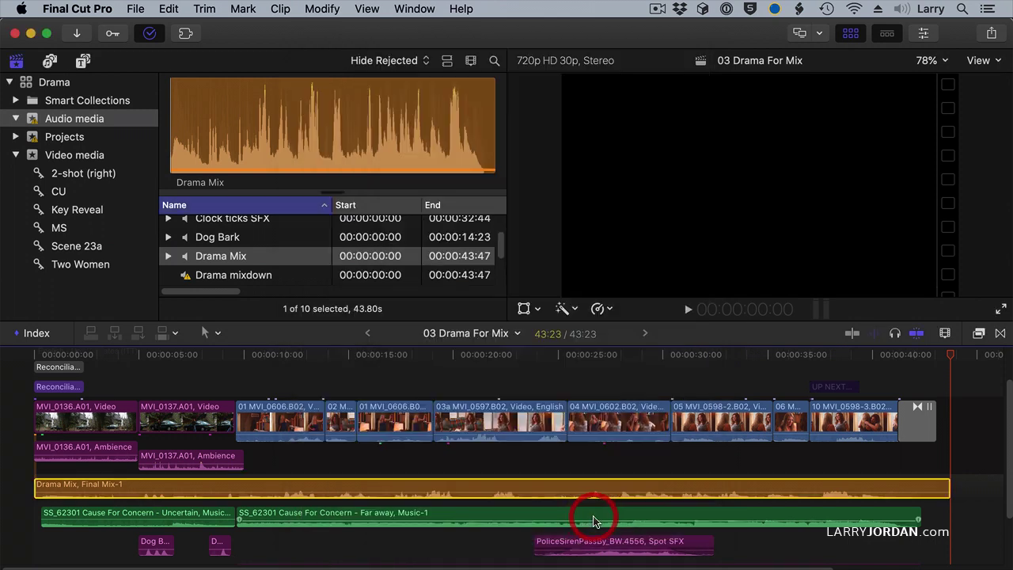
- Switch off the Dialogue, Music and Effects roles in the timeline roles list, then return the playhead near the start
{"action": "left_click", "coordinate": [35, 333]}
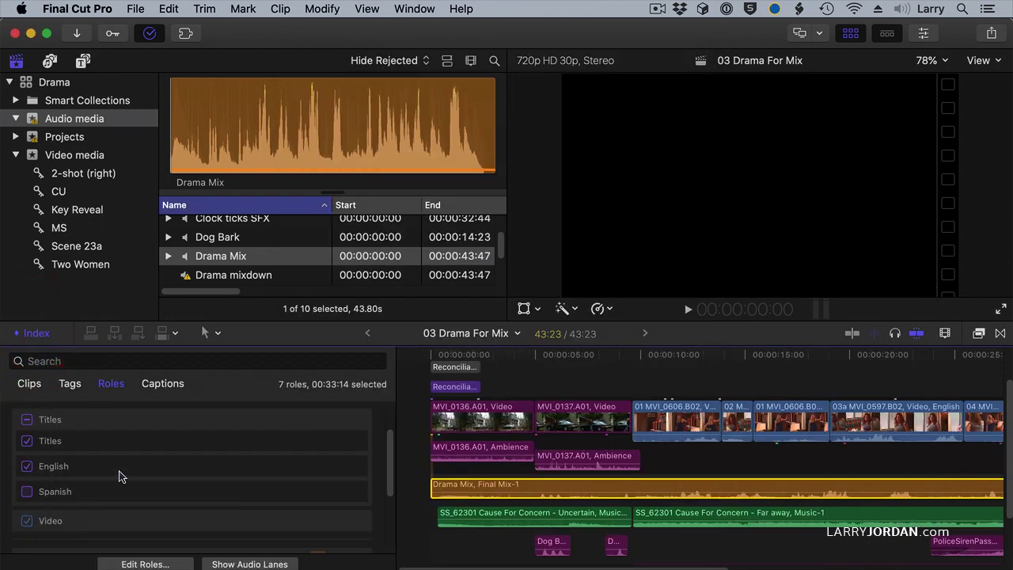
{"action": "scroll", "coordinate": [118, 476], "scroll_direction": "down", "scroll_amount": 4}
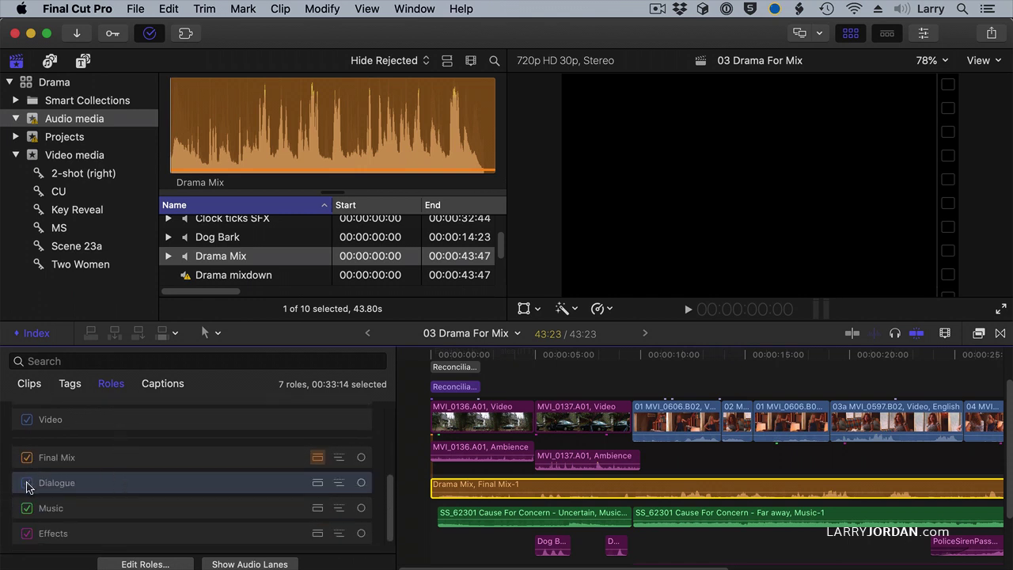
{"action": "left_click", "coordinate": [27, 483]}
{"action": "left_click", "coordinate": [27, 508]}
{"action": "left_click", "coordinate": [26, 533]}
{"action": "left_click", "coordinate": [28, 334]}
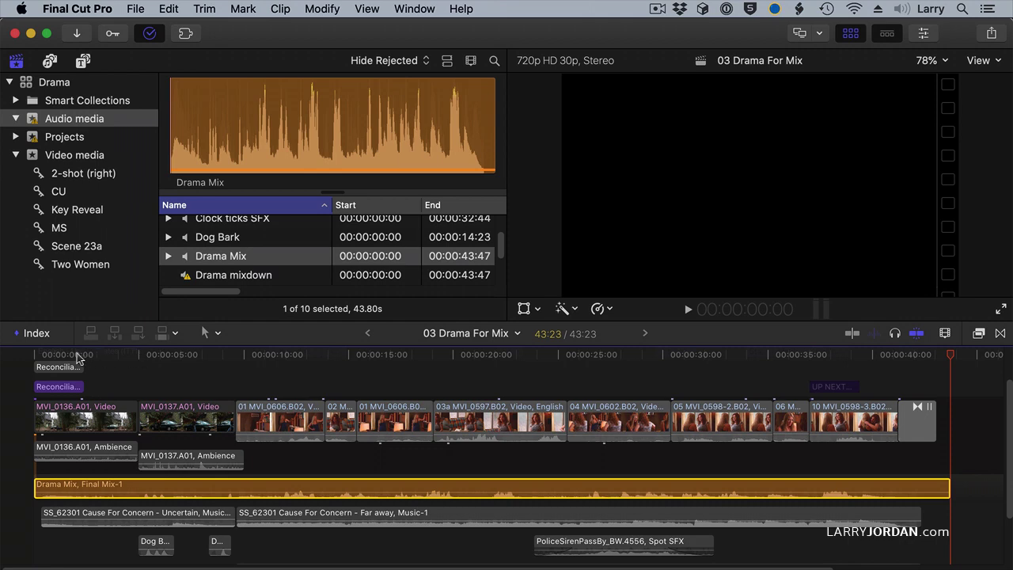
{"action": "left_click", "coordinate": [55, 356]}
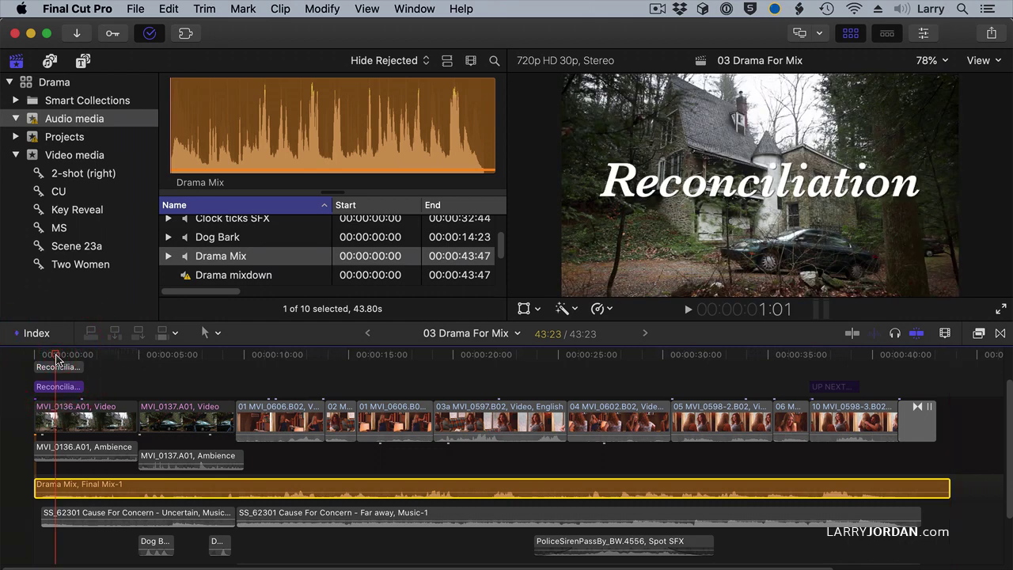